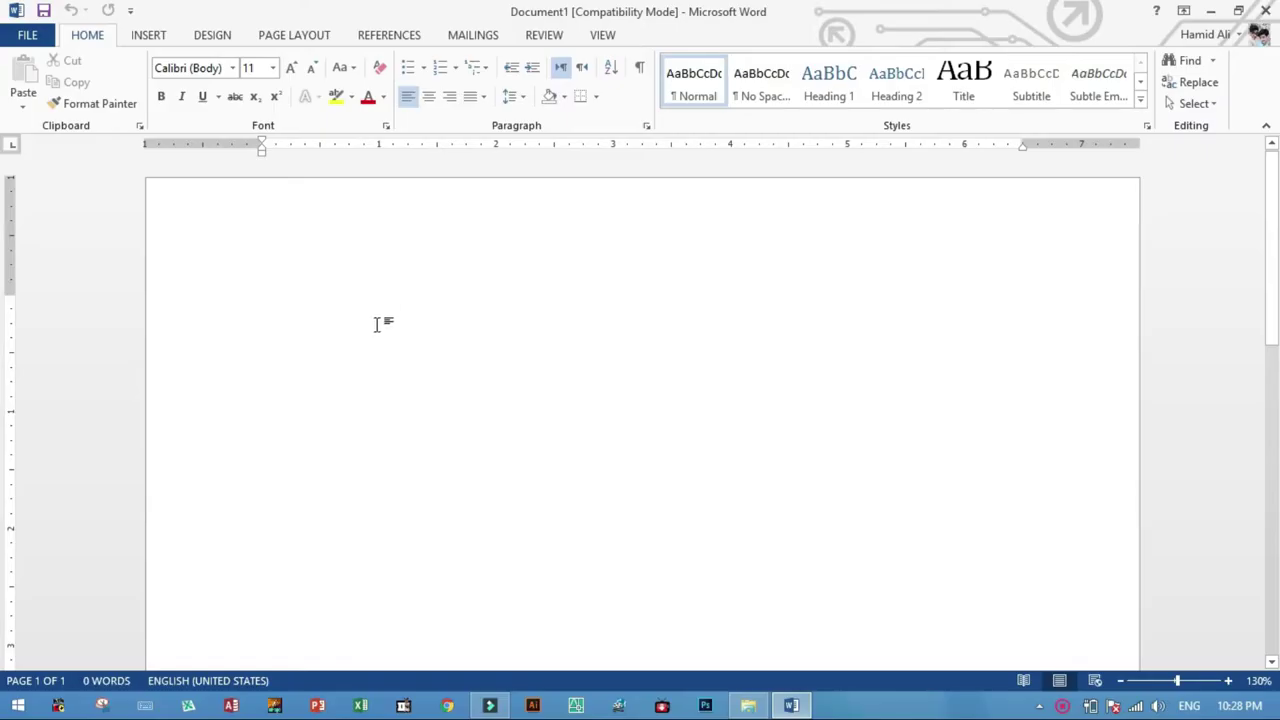
# Show the References features and place the cursor on the blank page
pyautogui.click(390, 40)
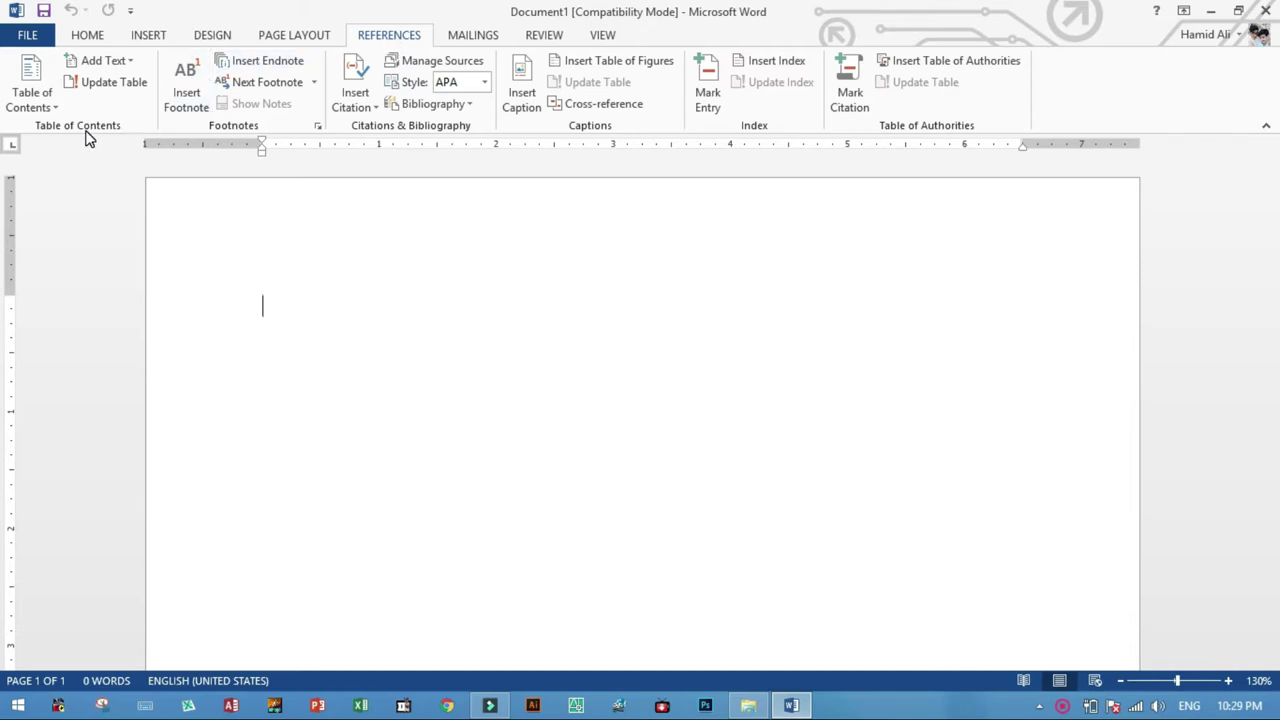
pyautogui.click(298, 260)
# Generate sample paragraphs with =rand() and insert a page break so page 1 stays blank
pyautogui.write('=')
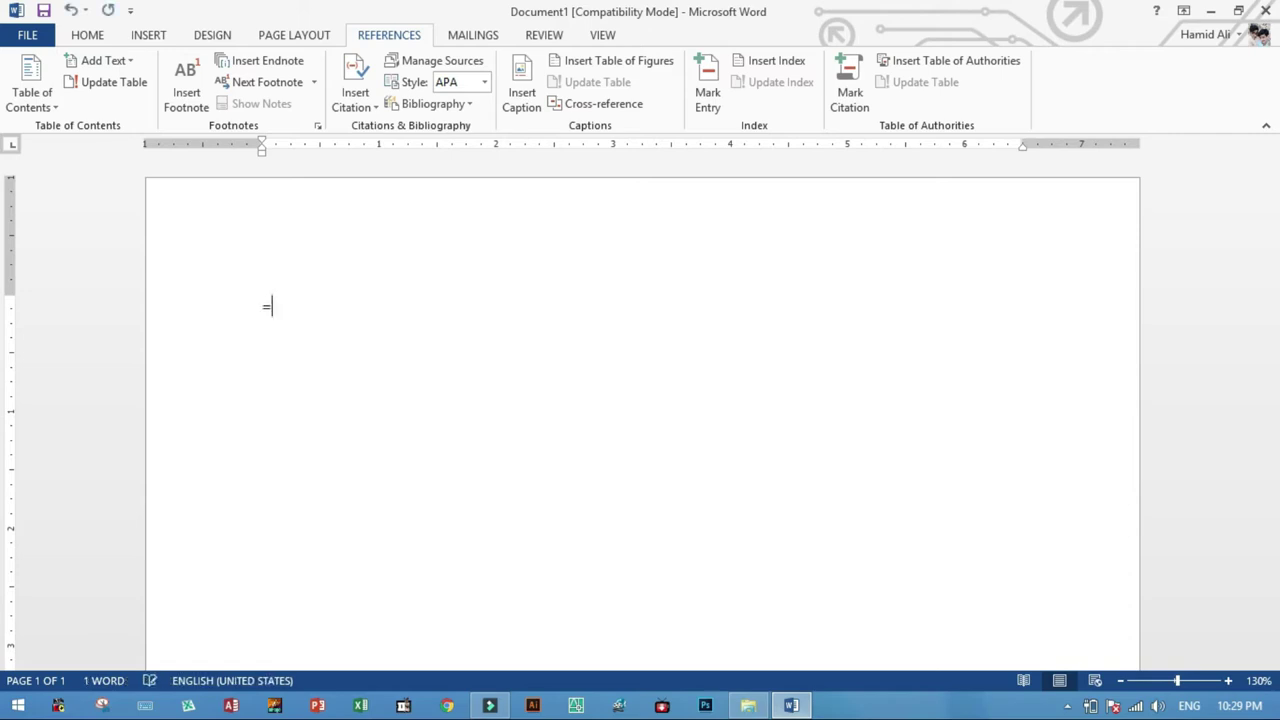
pyautogui.write('rand')
pyautogui.write('()')
pyautogui.press('Return')
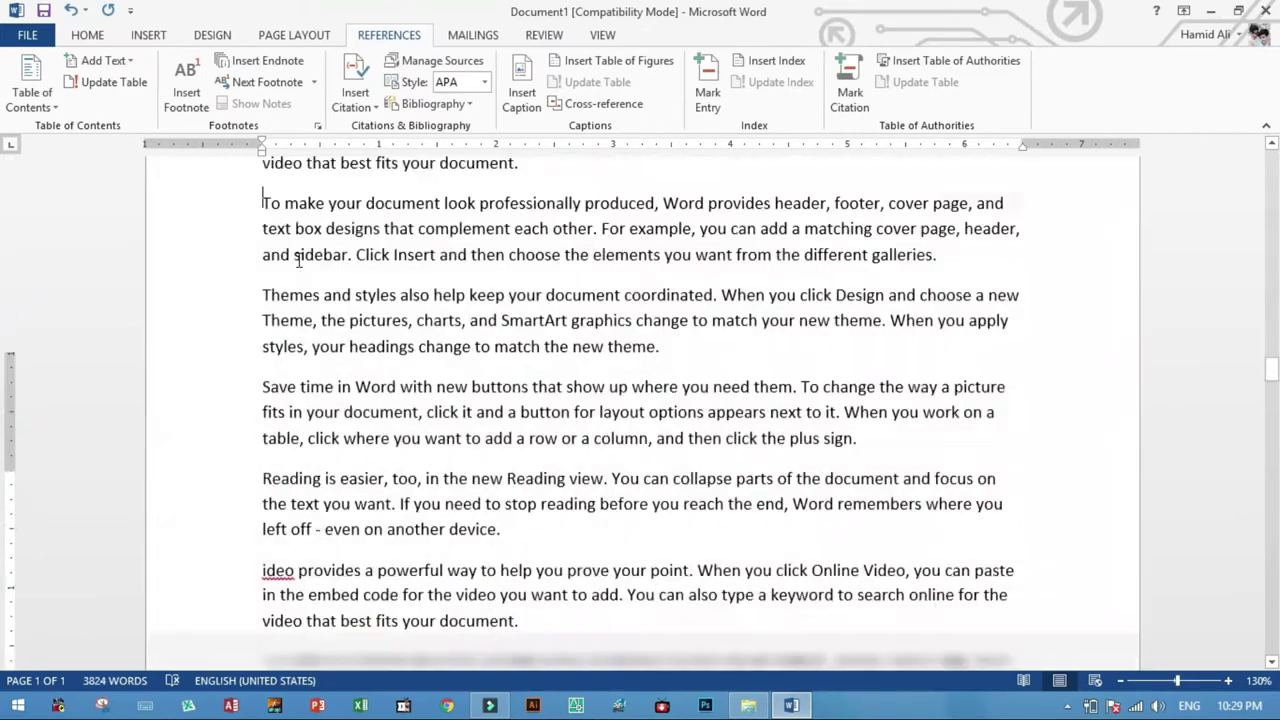
pyautogui.hotkey('ctrl', 'Home')
pyautogui.click(252, 294)
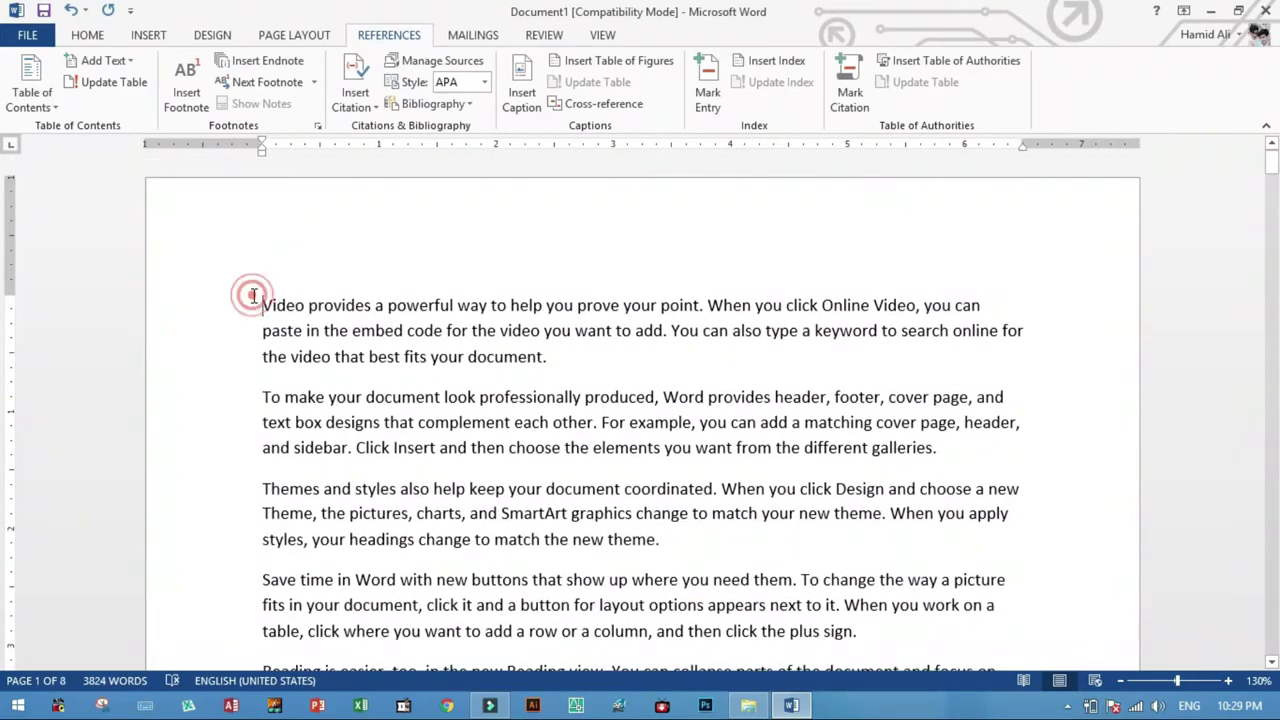
pyautogui.hotkey('ctrl', 'Return')
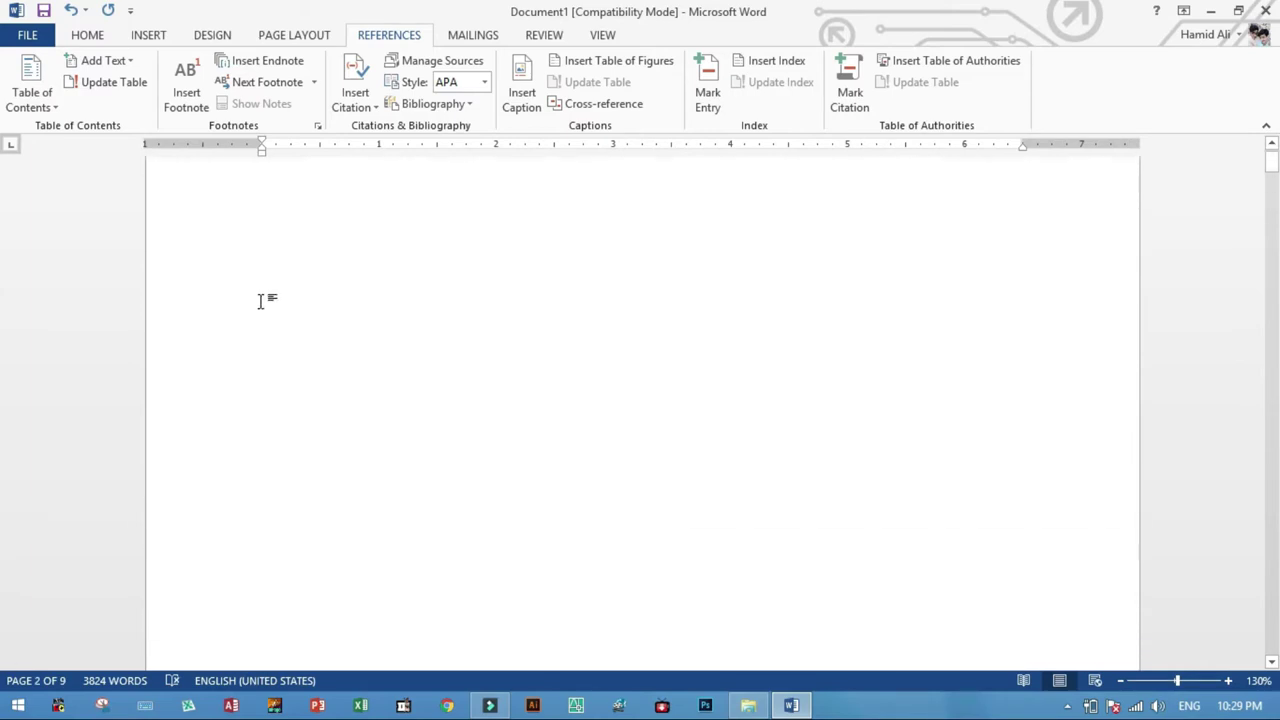
# Add a person's name line after the first paragraph as a Level 1 contents entry
pyautogui.scroll(-5, 265, 314)
pyautogui.scroll(-3, 265, 314)
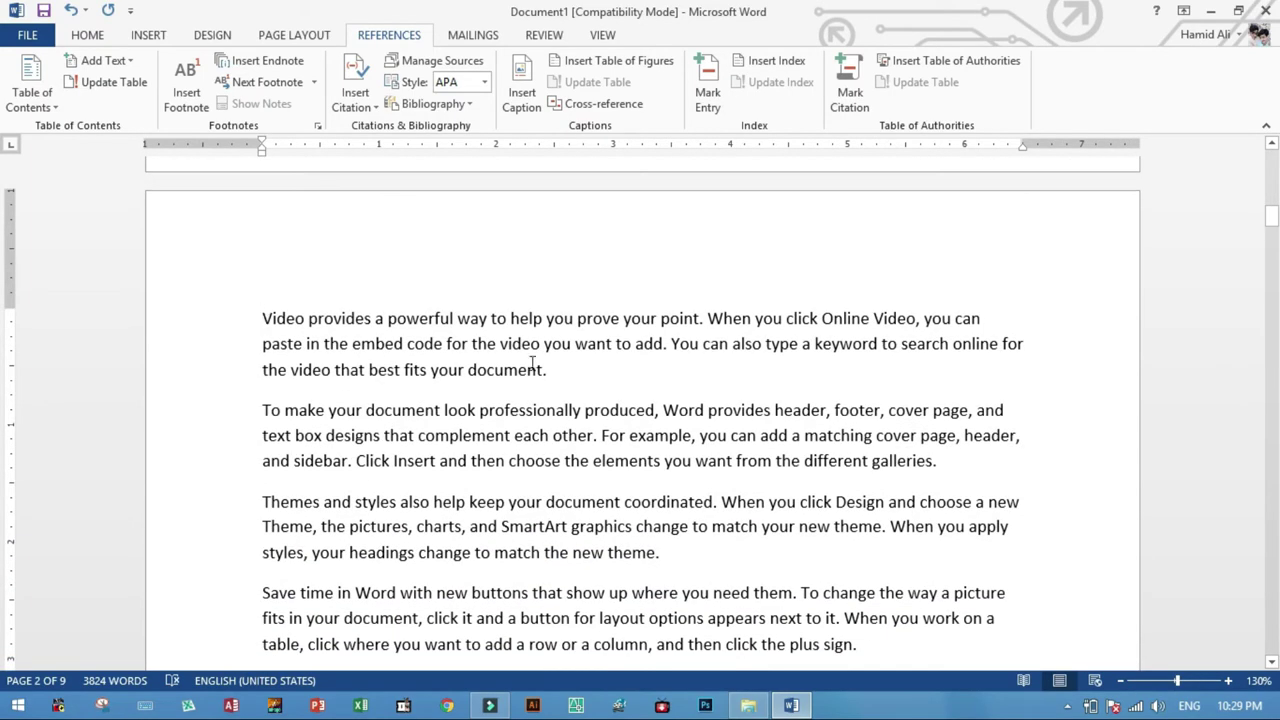
pyautogui.click(580, 372)
pyautogui.press('Return')
pyautogui.write('hammad khan')
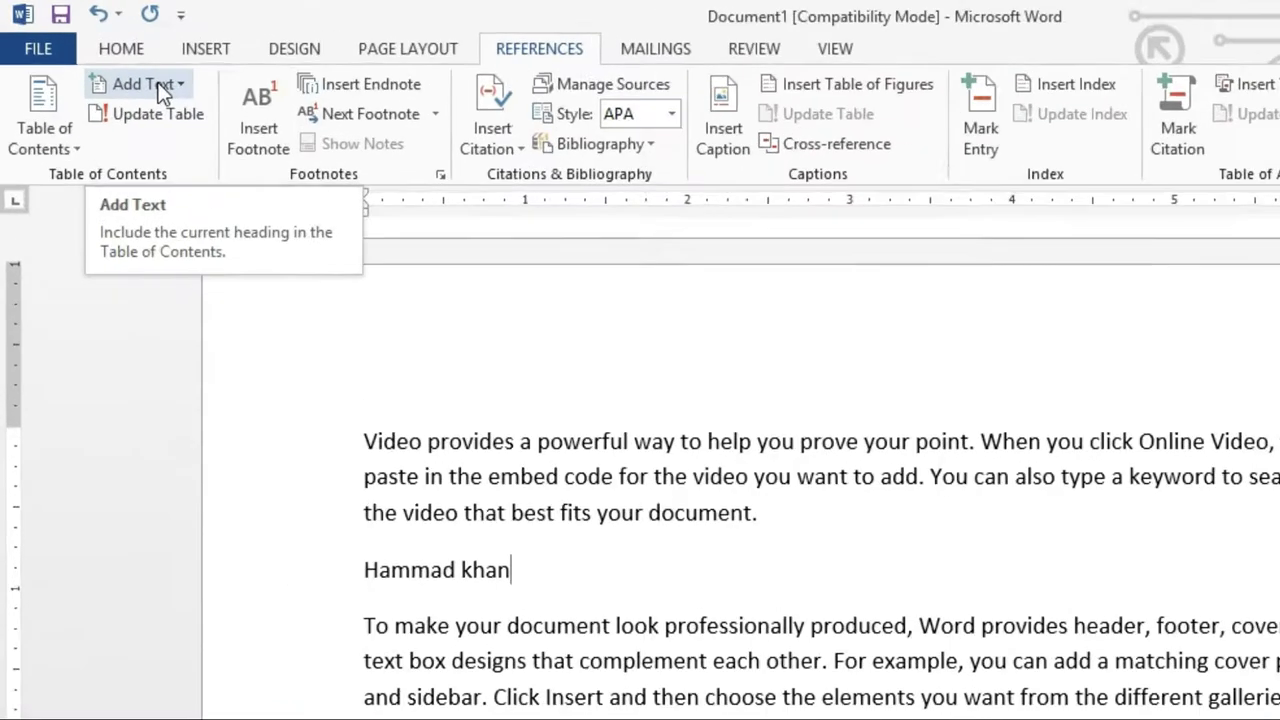
pyautogui.click(115, 66)
pyautogui.click(121, 106)
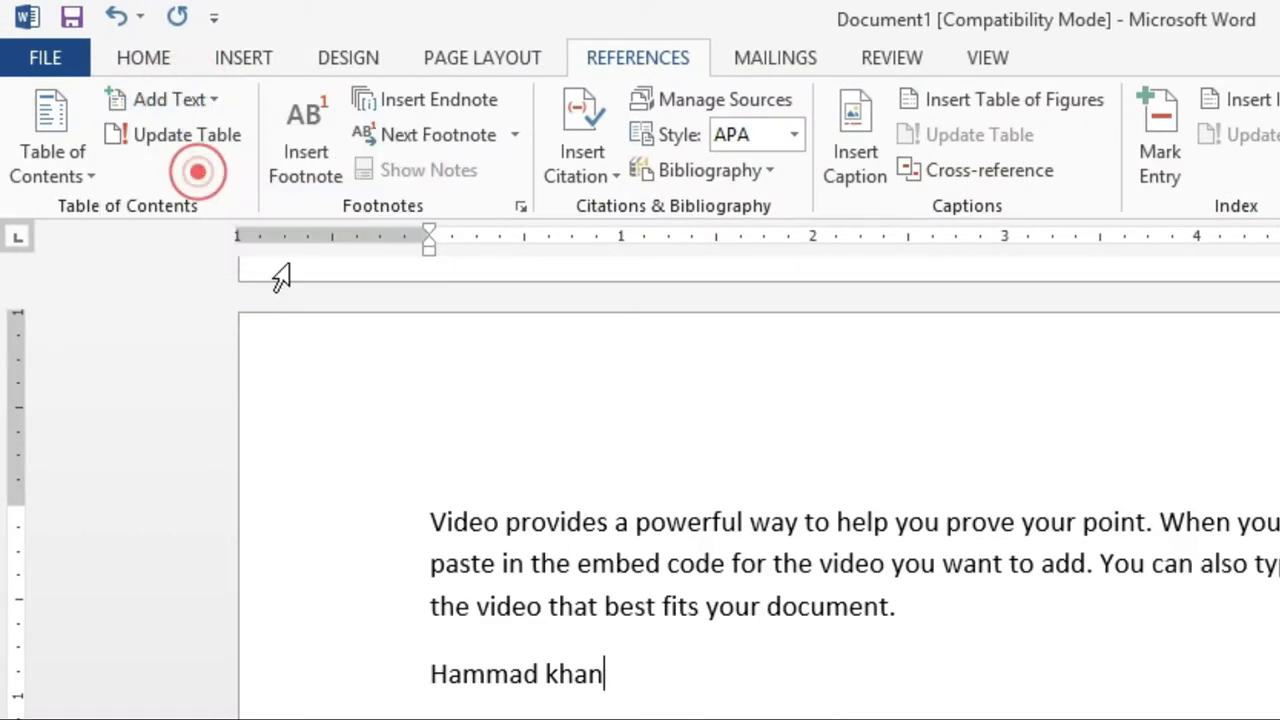
# Add a 'pakistan' line after the 'plus sign.' paragraph as a Level 1 entry
pyautogui.scroll(-1, 410, 330)
pyautogui.scroll(3, 410, 330)
pyautogui.scroll(-5, 685, 272)
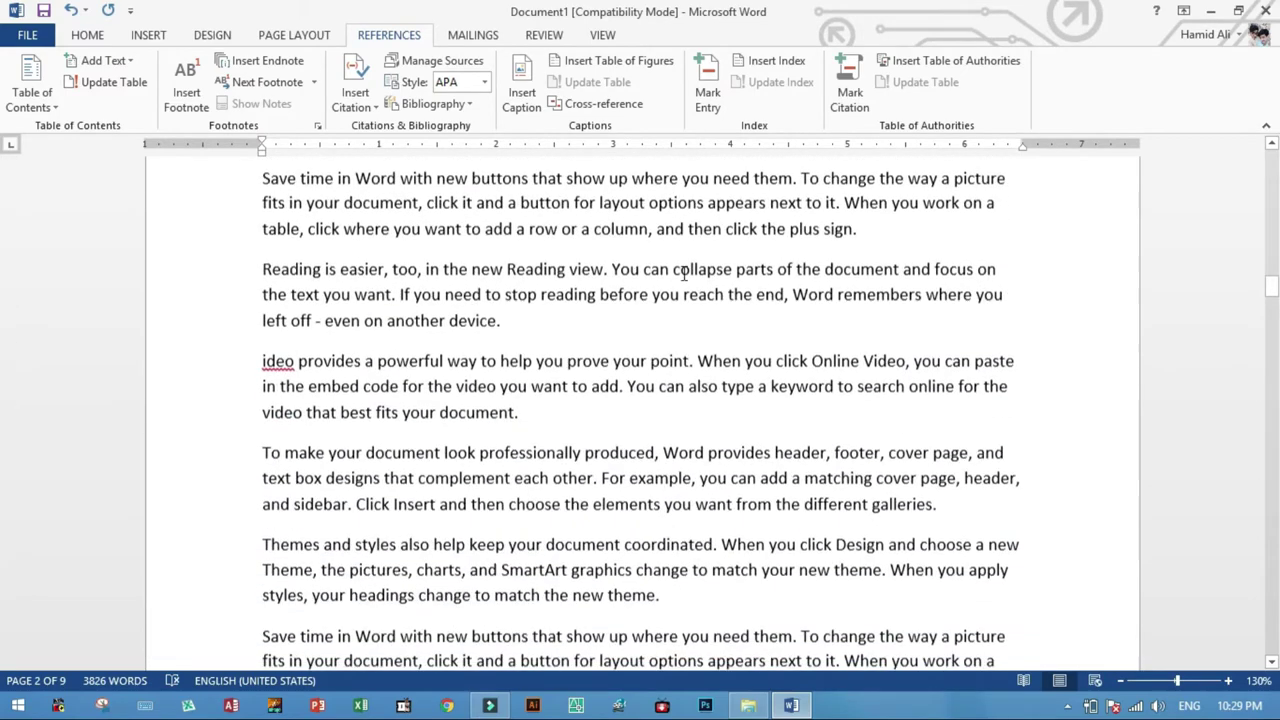
pyautogui.click(880, 223)
pyautogui.press('Return')
pyautogui.write('pakistan')
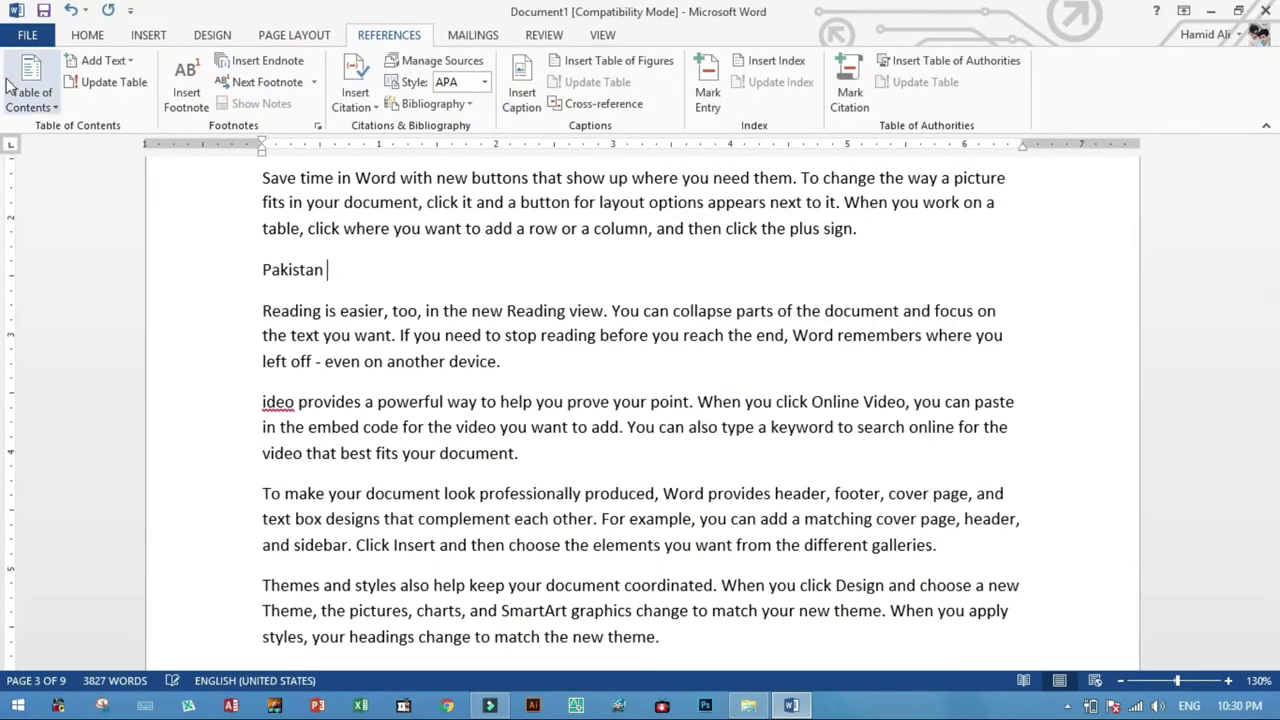
pyautogui.click(110, 60)
pyautogui.click(123, 113)
# Start an empty paragraph after the 'new theme.' paragraph for the India line
pyautogui.scroll(-3, 594, 463)
pyautogui.scroll(3, 594, 463)
pyautogui.scroll(2, 594, 466)
pyautogui.click(721, 291)
pyautogui.press('Return')
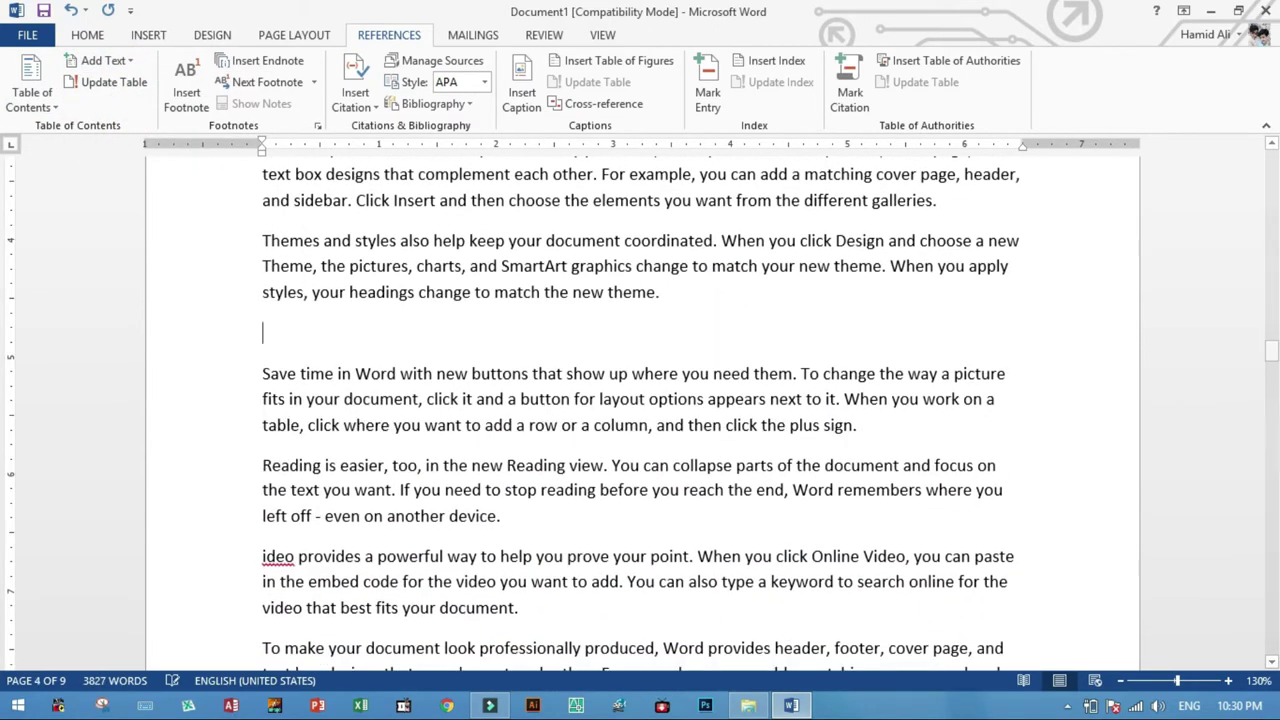
# Type 'India' and make it a Level 1 contents heading
pyautogui.write('India')
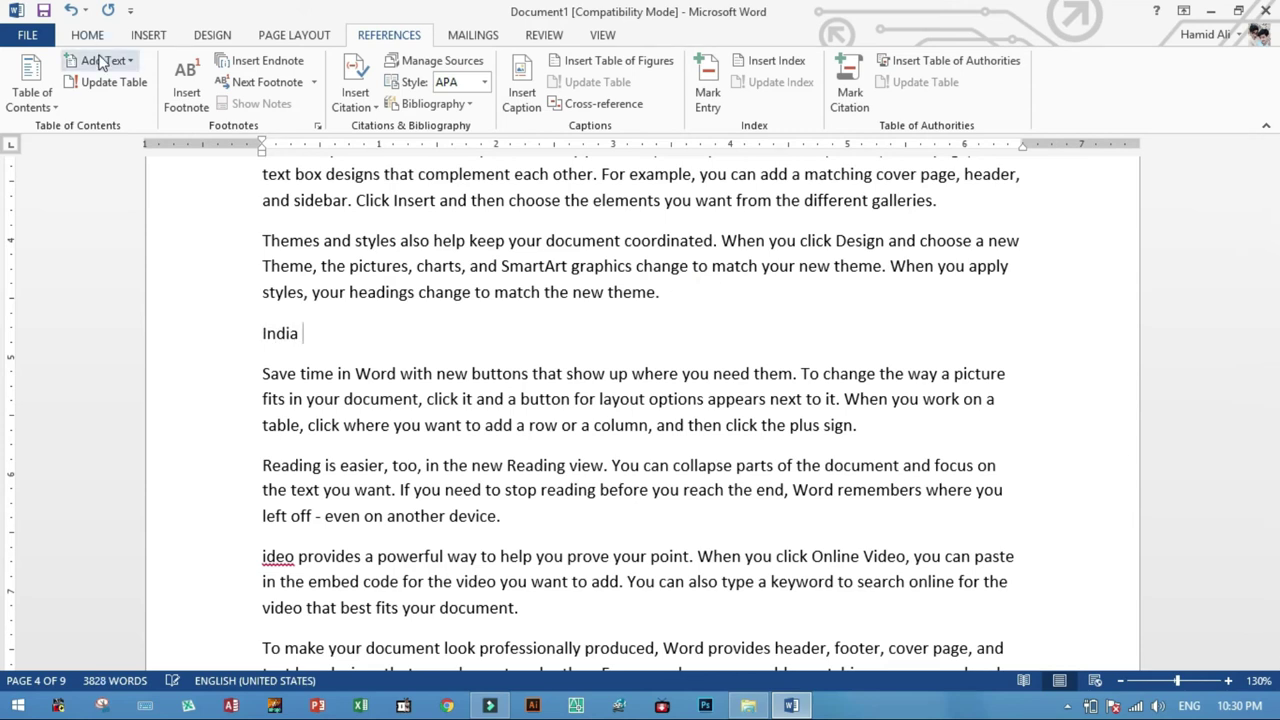
pyautogui.click(100, 62)
pyautogui.click(112, 108)
# Add a second person's name on page 5 as a Level 1 heading, then return to the top
pyautogui.scroll(-7, 530, 474)
pyautogui.scroll(-10, 530, 474)
pyautogui.scroll(-3, 530, 474)
pyautogui.click(803, 377)
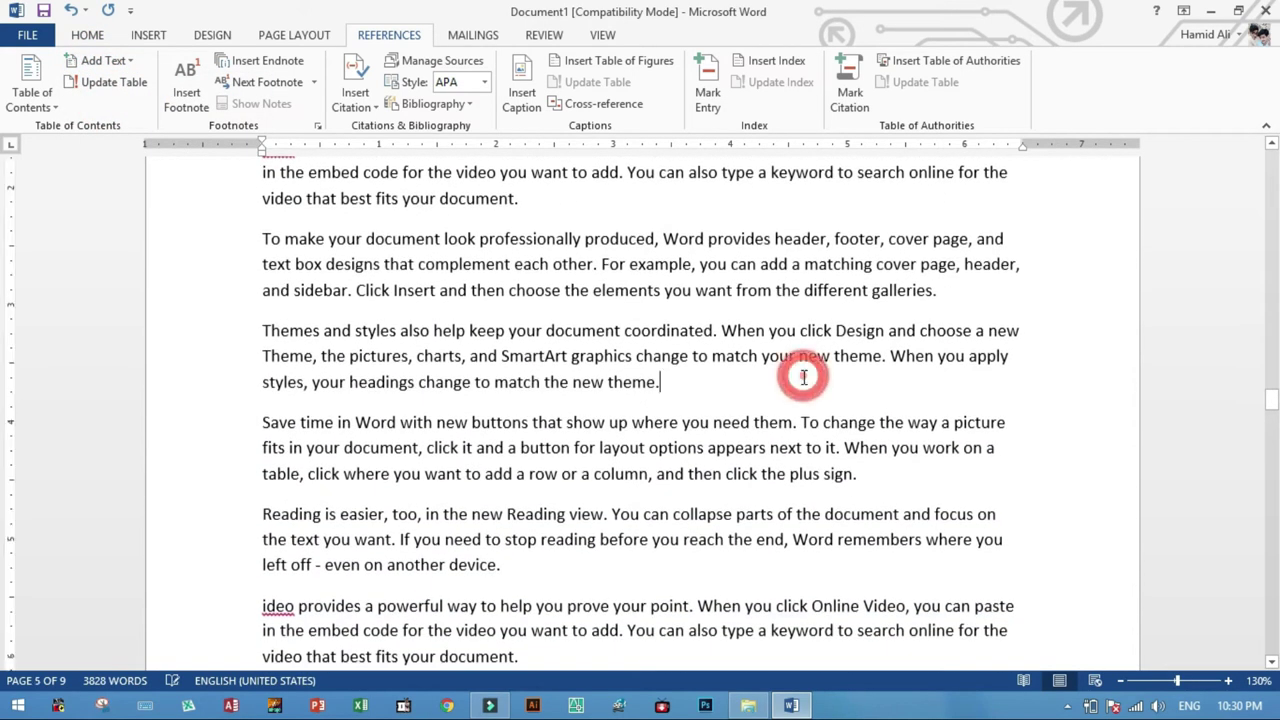
pyautogui.press('Return')
pyautogui.write('Jamal khan')
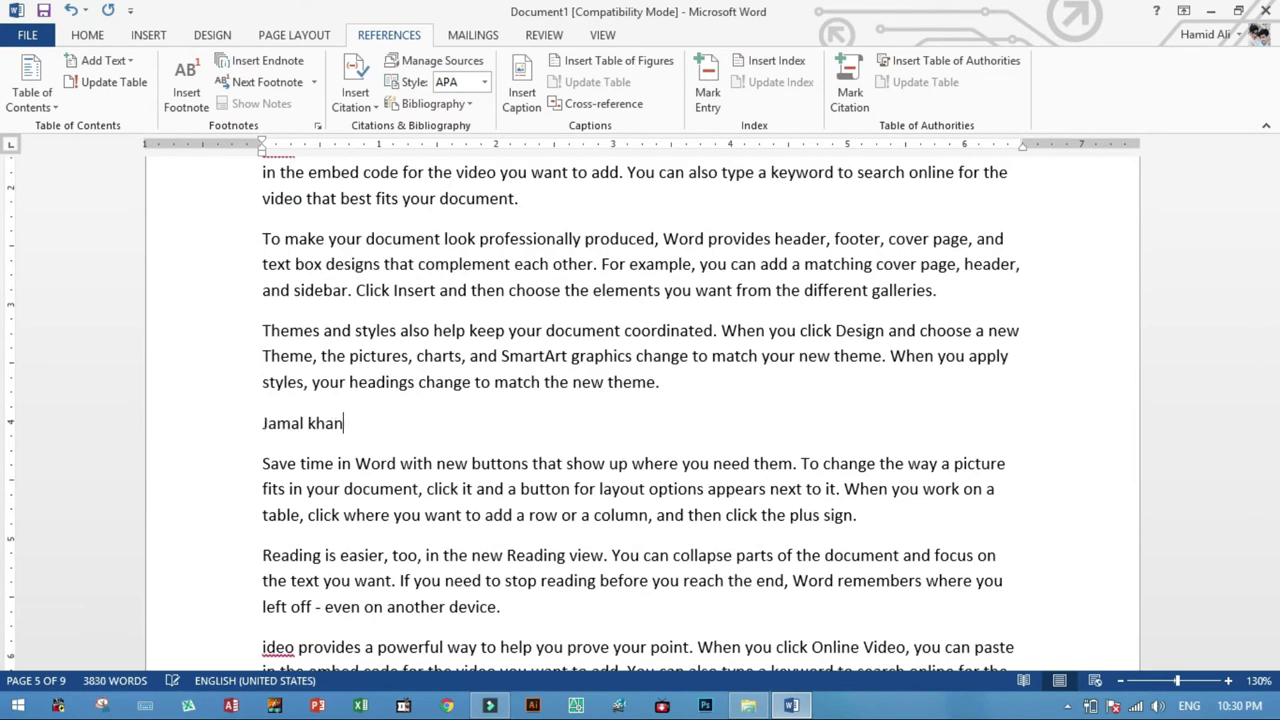
pyautogui.click(93, 60)
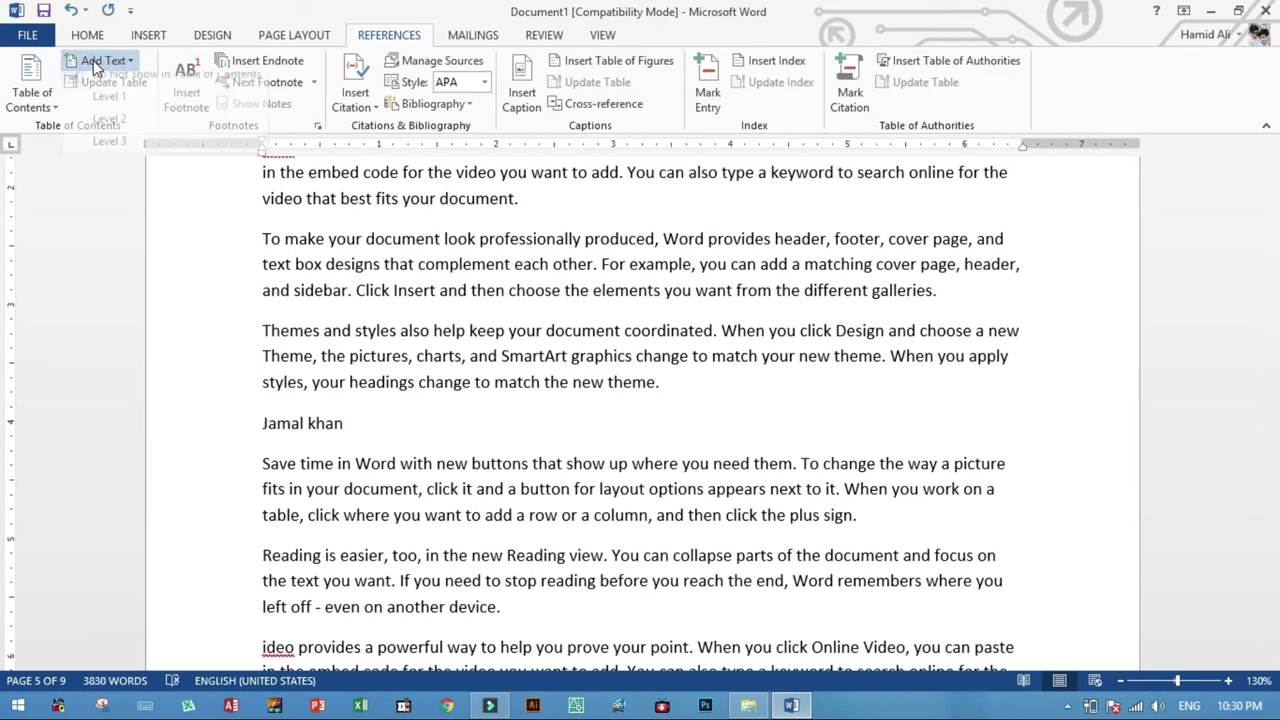
pyautogui.click(105, 116)
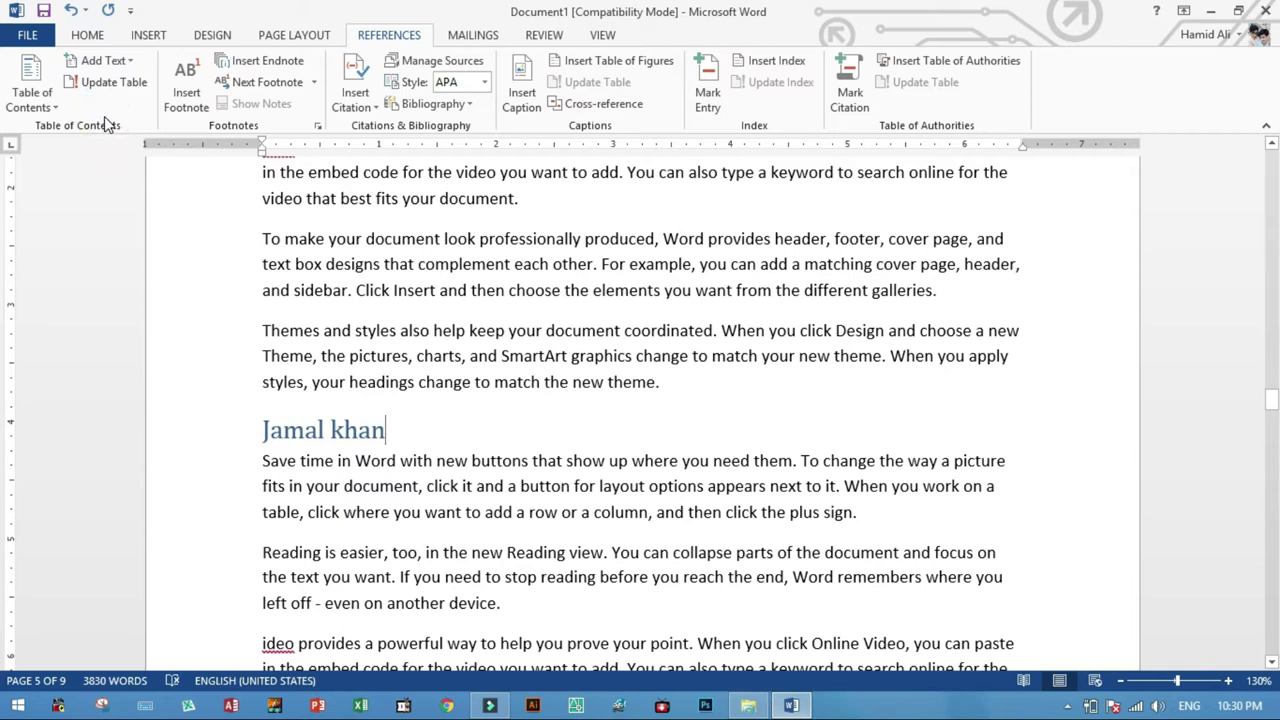
pyautogui.click(106, 61)
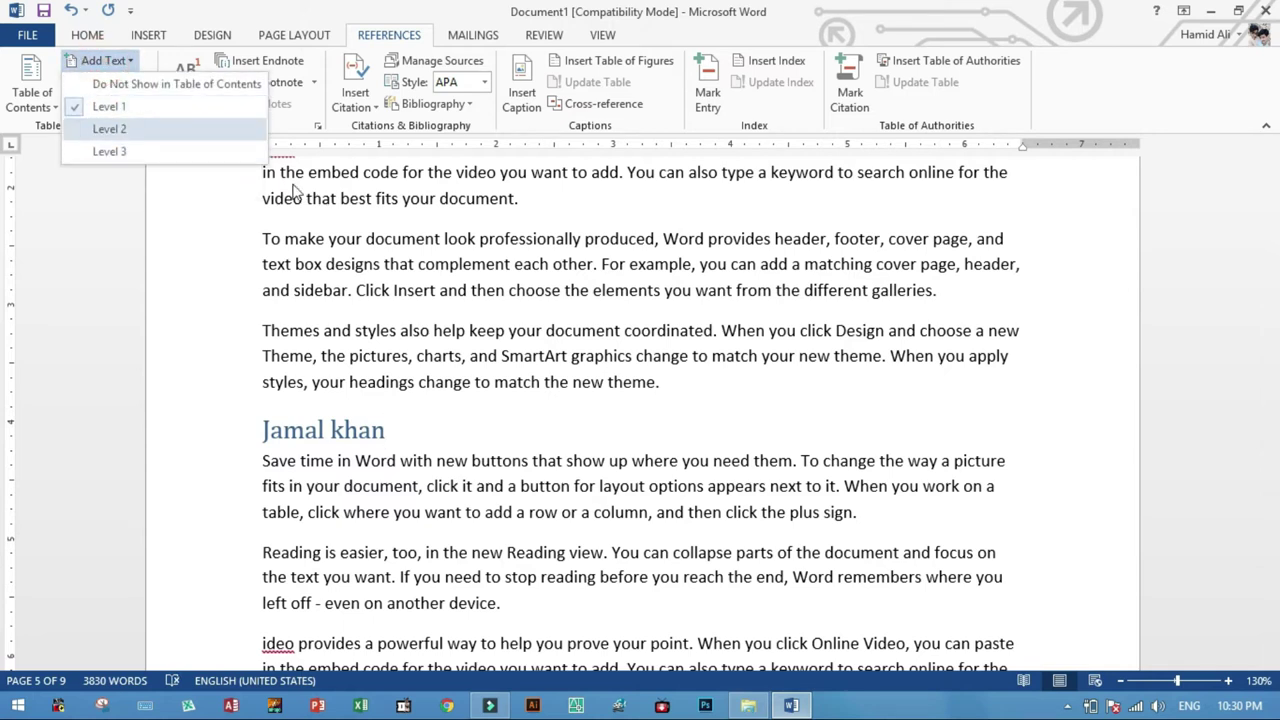
pyautogui.click(386, 306)
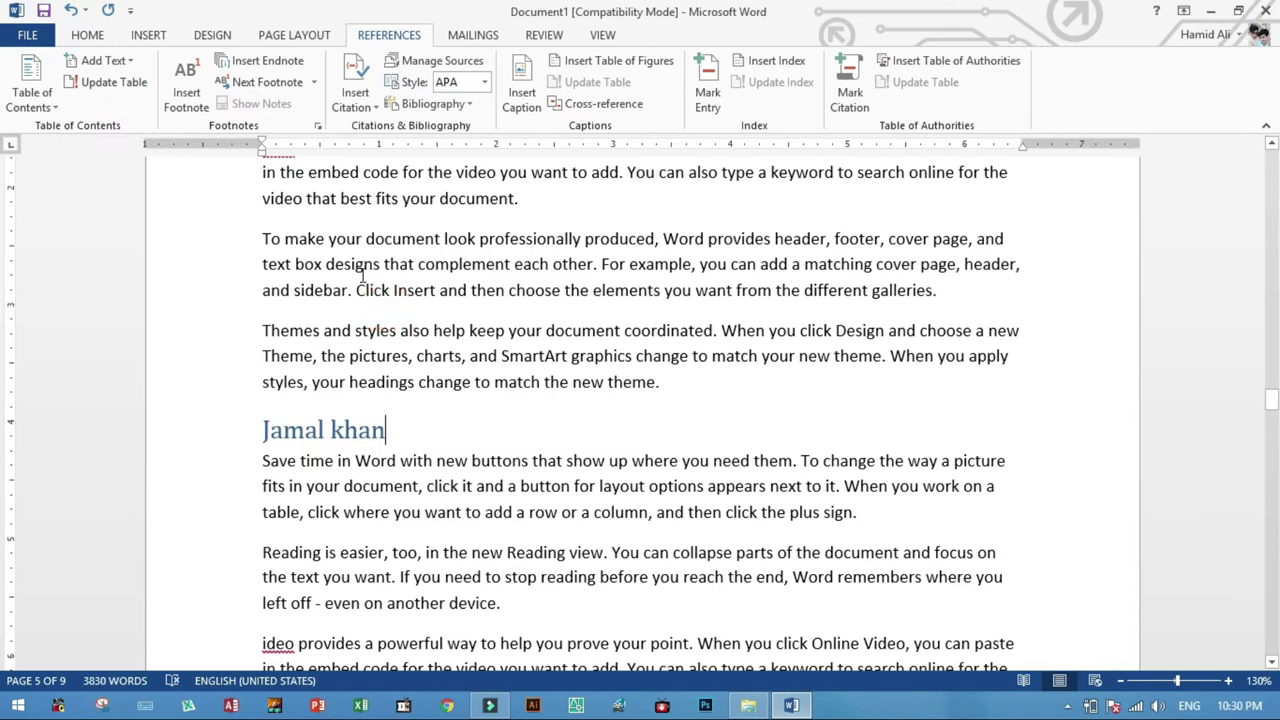
pyautogui.hotkey('ctrl', 'Home')
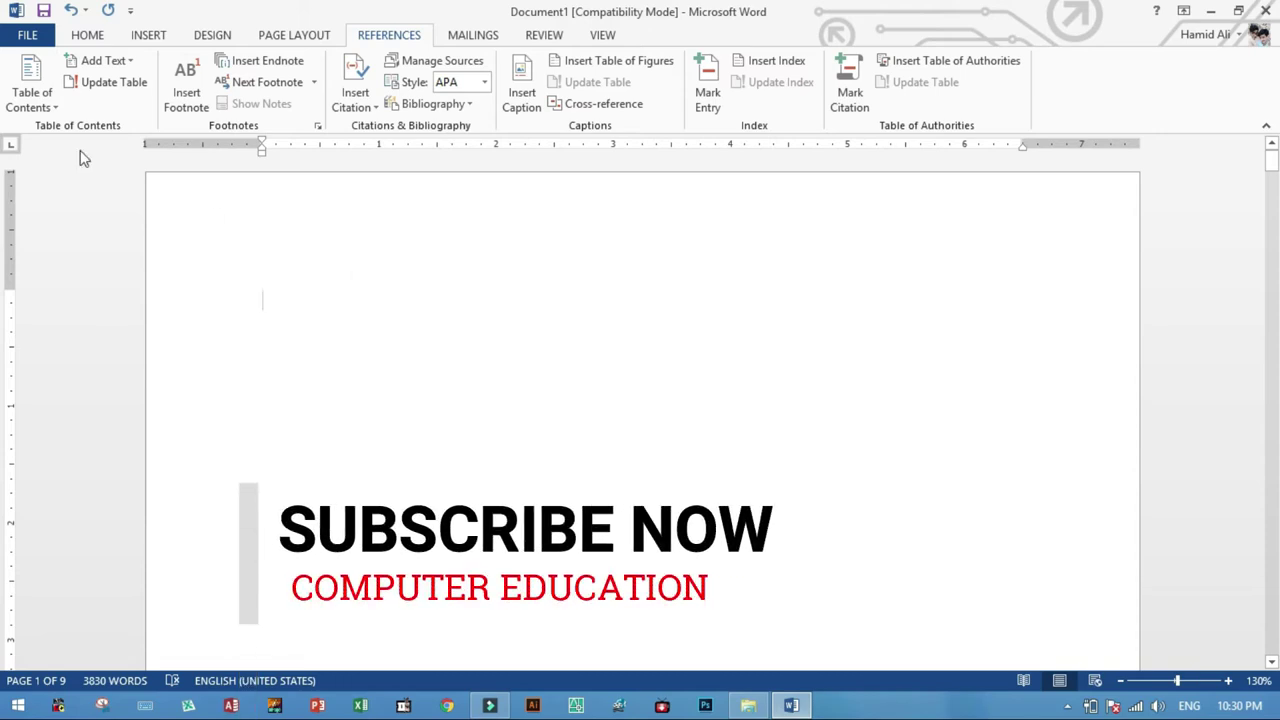
# Insert Automatic Table 1 on page 1, listing four headings with page numbers 2–5
pyautogui.click(30, 92)
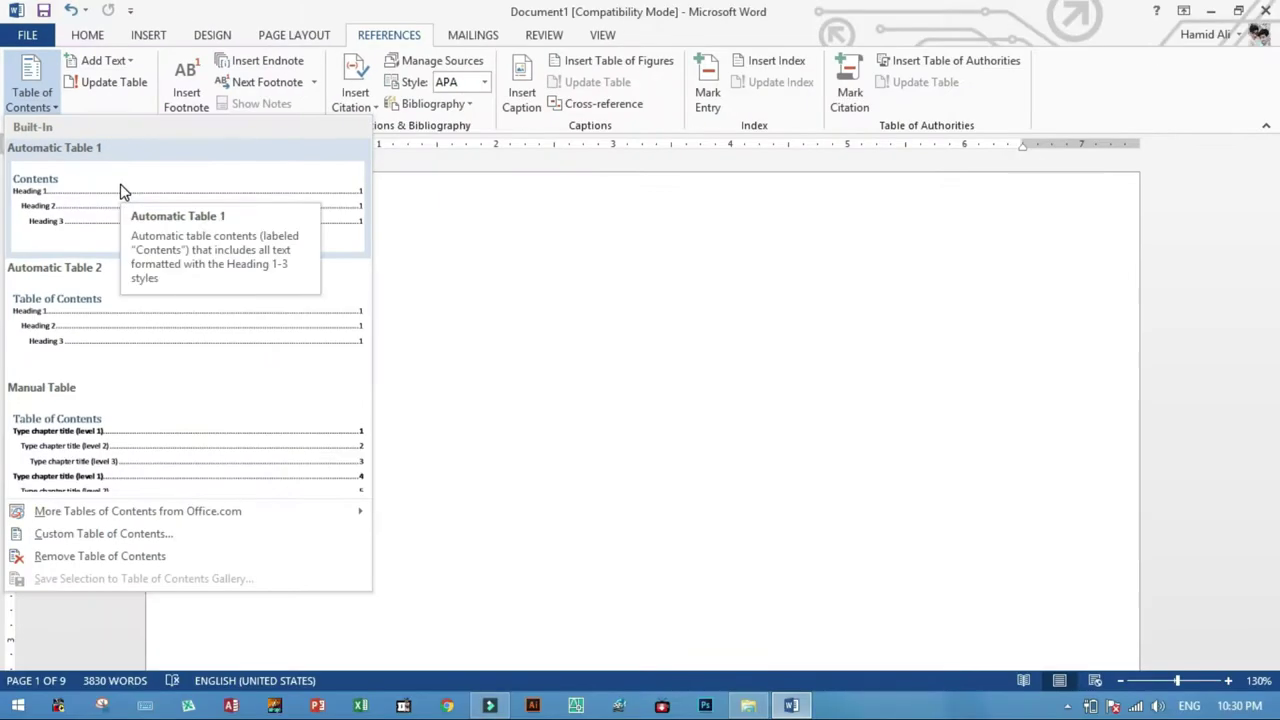
pyautogui.click(258, 296)
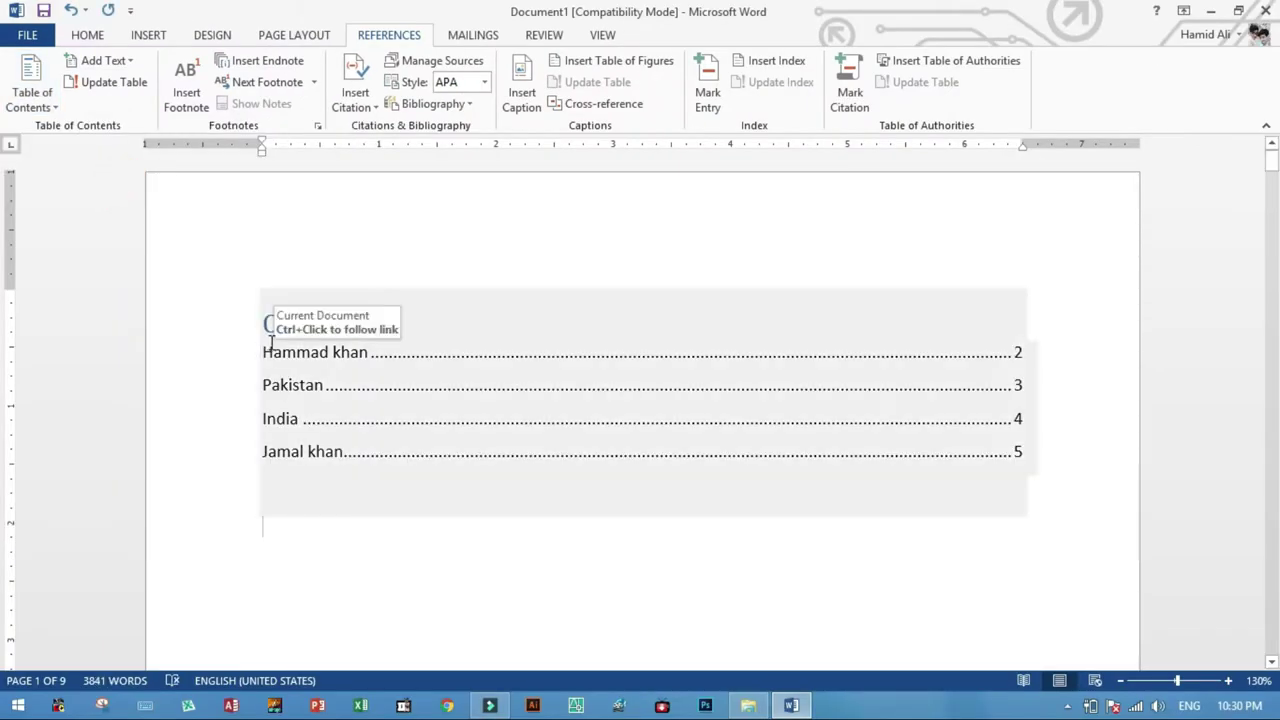
pyautogui.click(340, 324)
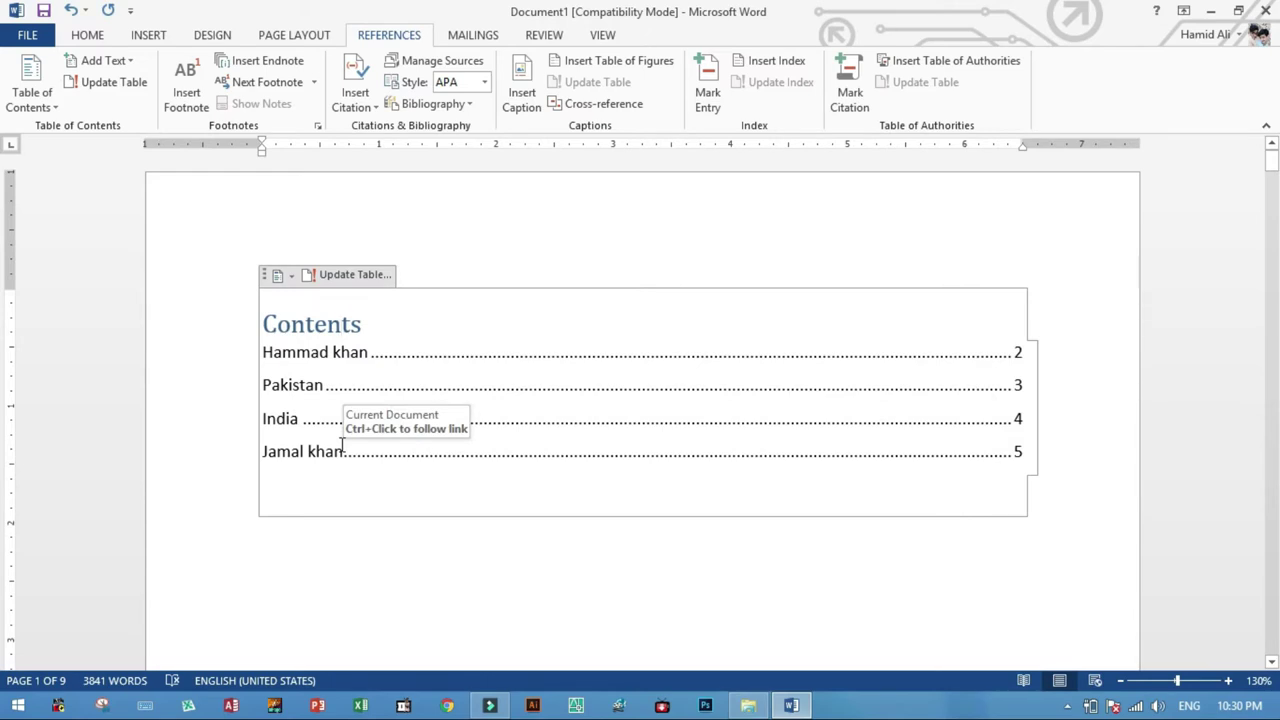
pyautogui.click(341, 451)
# Follow the Pakistan Contents entry to its heading on page 3
pyautogui.click(324, 388)
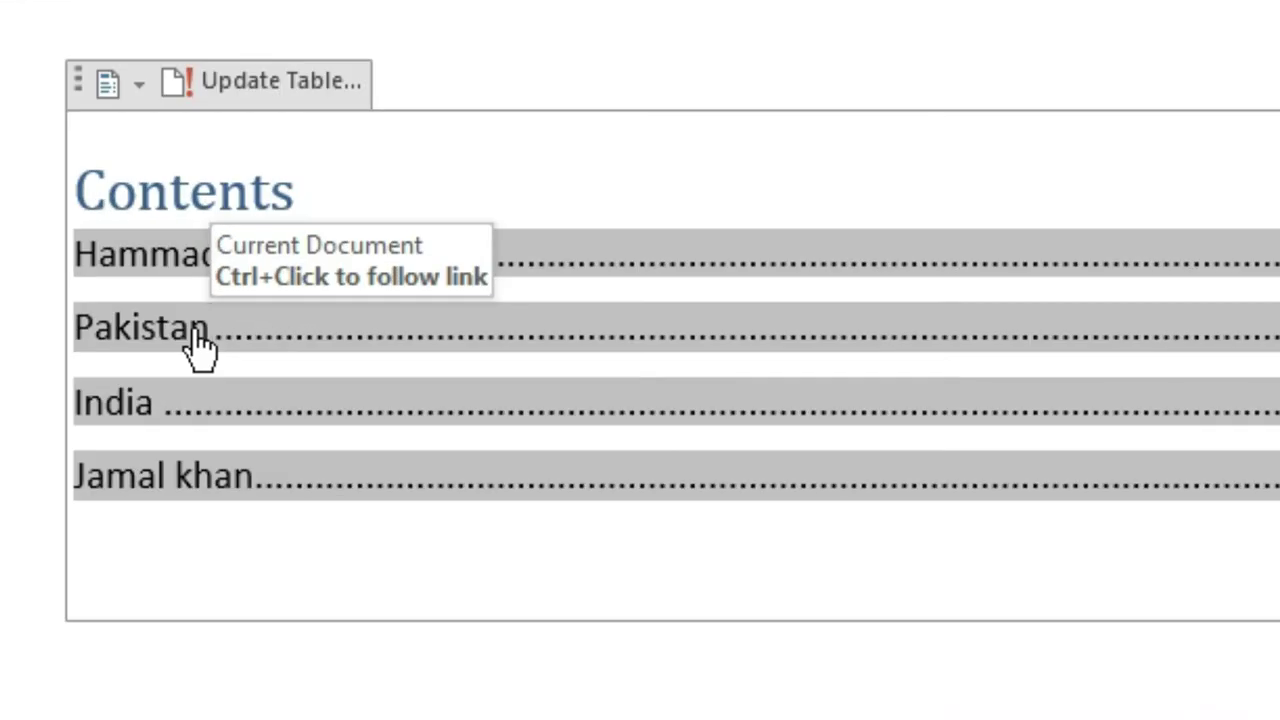
pyautogui.keyDown('ctrl'); pyautogui.click(200, 340); pyautogui.keyUp('ctrl')
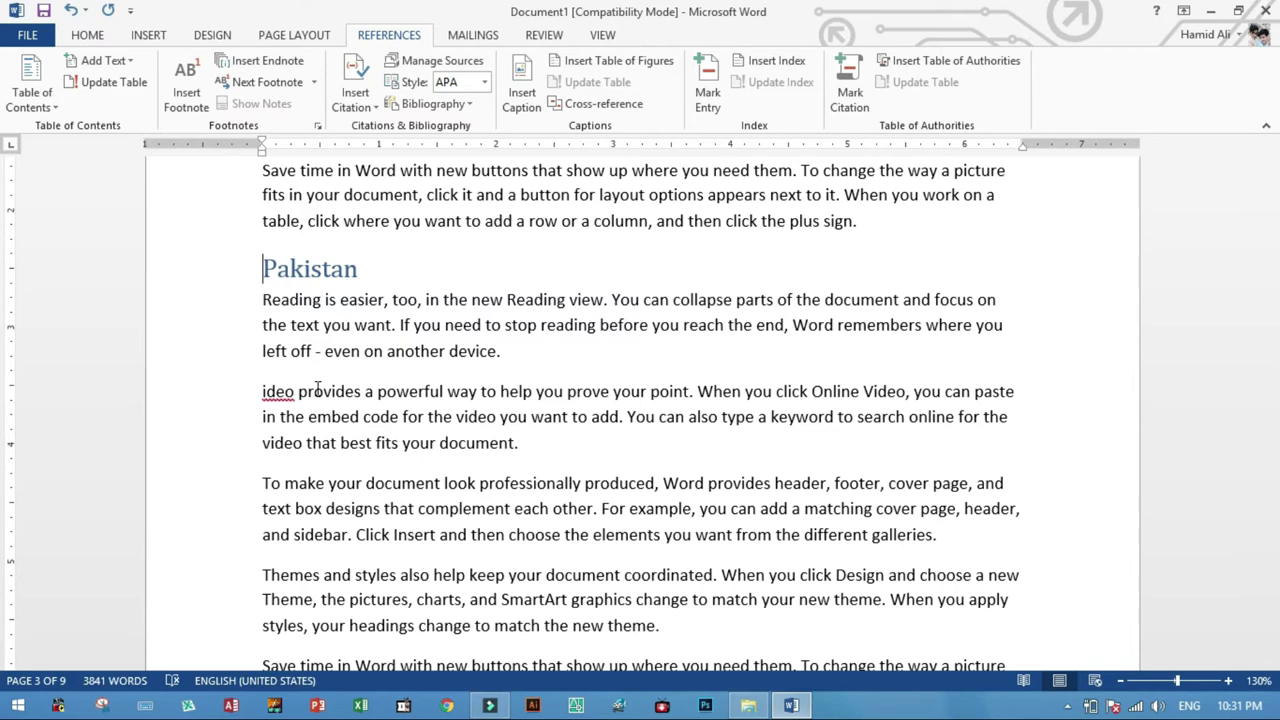
pyautogui.scroll(-5, 623, 434)
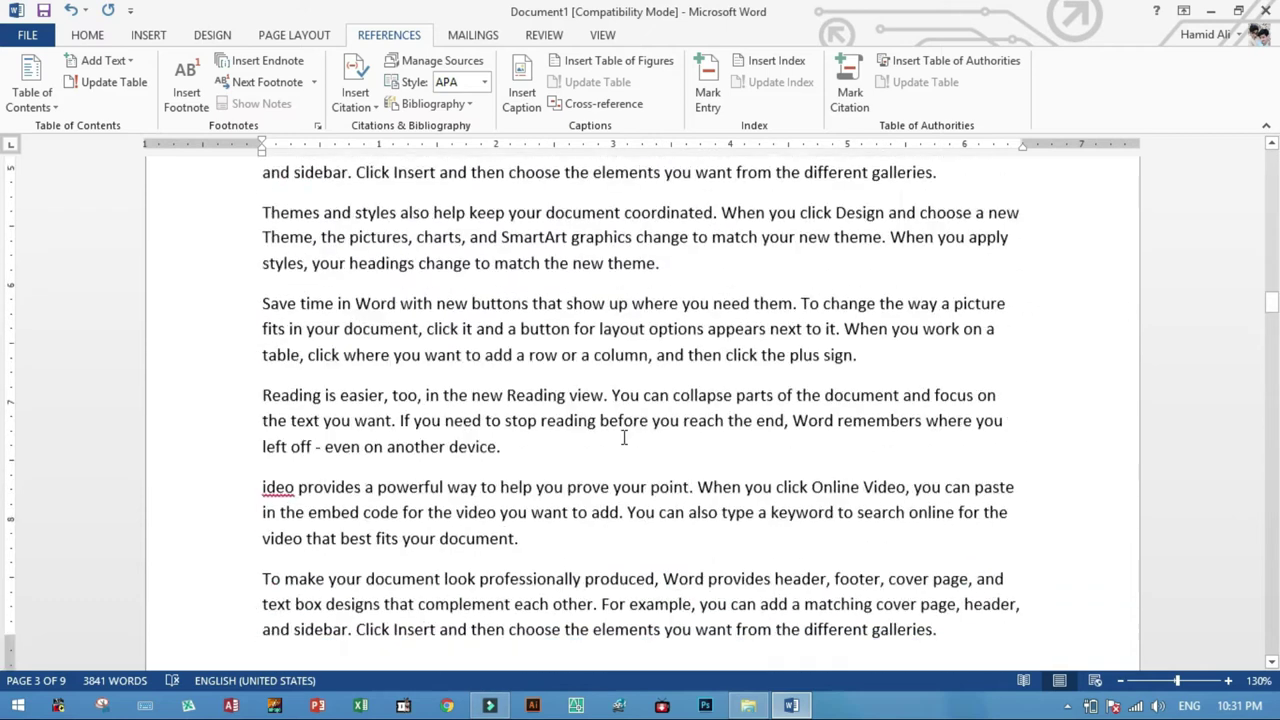
pyautogui.scroll(-1, 623, 434)
pyautogui.click(876, 273)
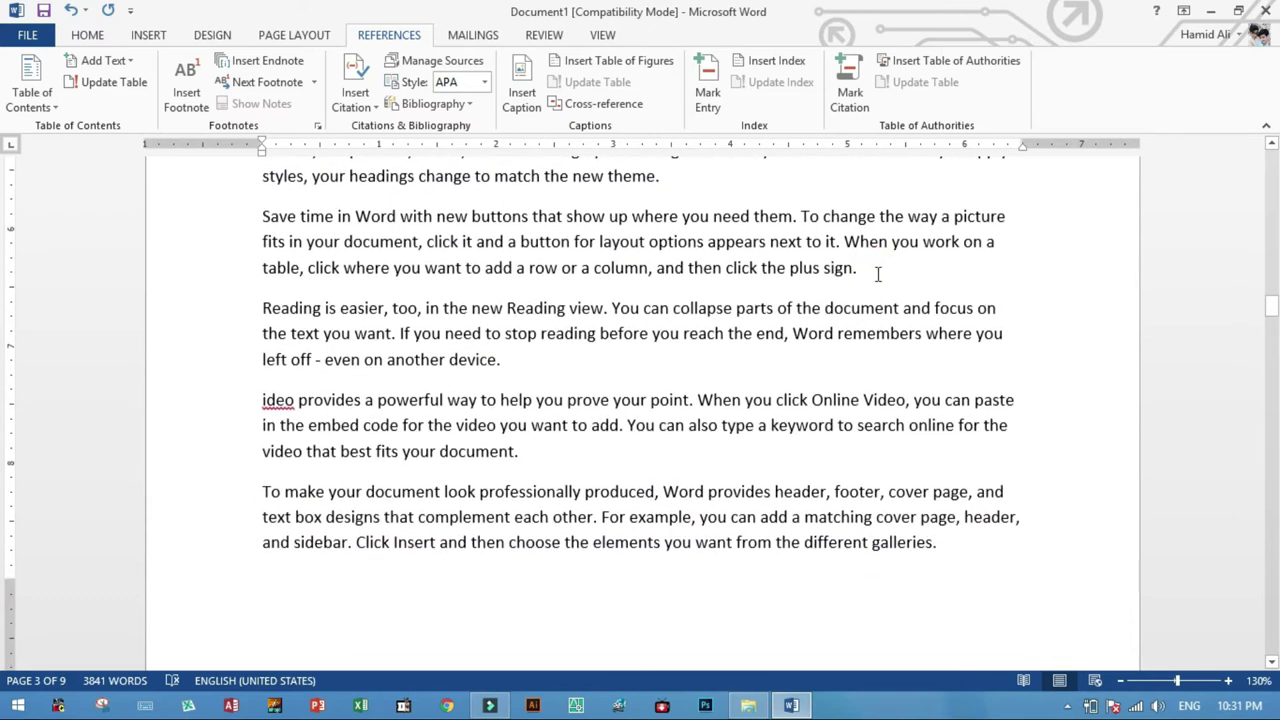
# Add a 'Swabi' line and mark it as a Level 2 contents entry
pyautogui.press('Return')
pyautogui.write('Swabi')
pyautogui.scroll(5, 303, 313)
pyautogui.scroll(4, 303, 313)
pyautogui.scroll(-2, 303, 315)
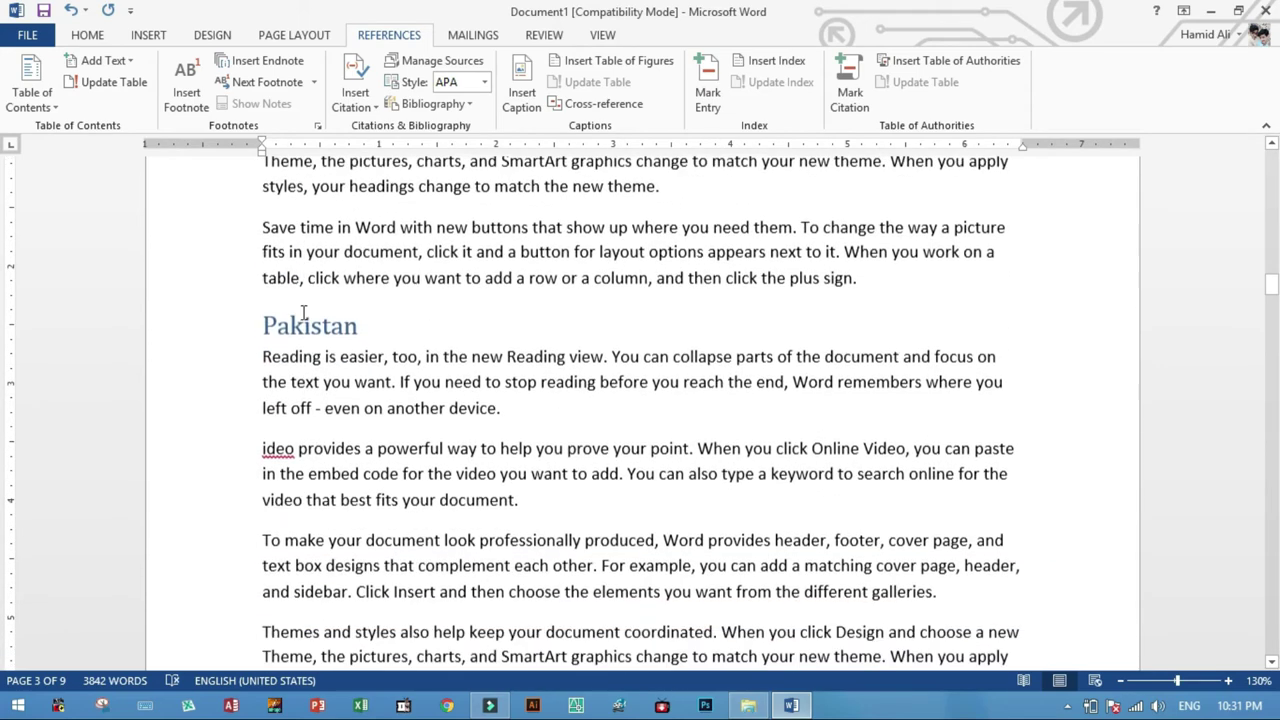
pyautogui.scroll(-4, 310, 405)
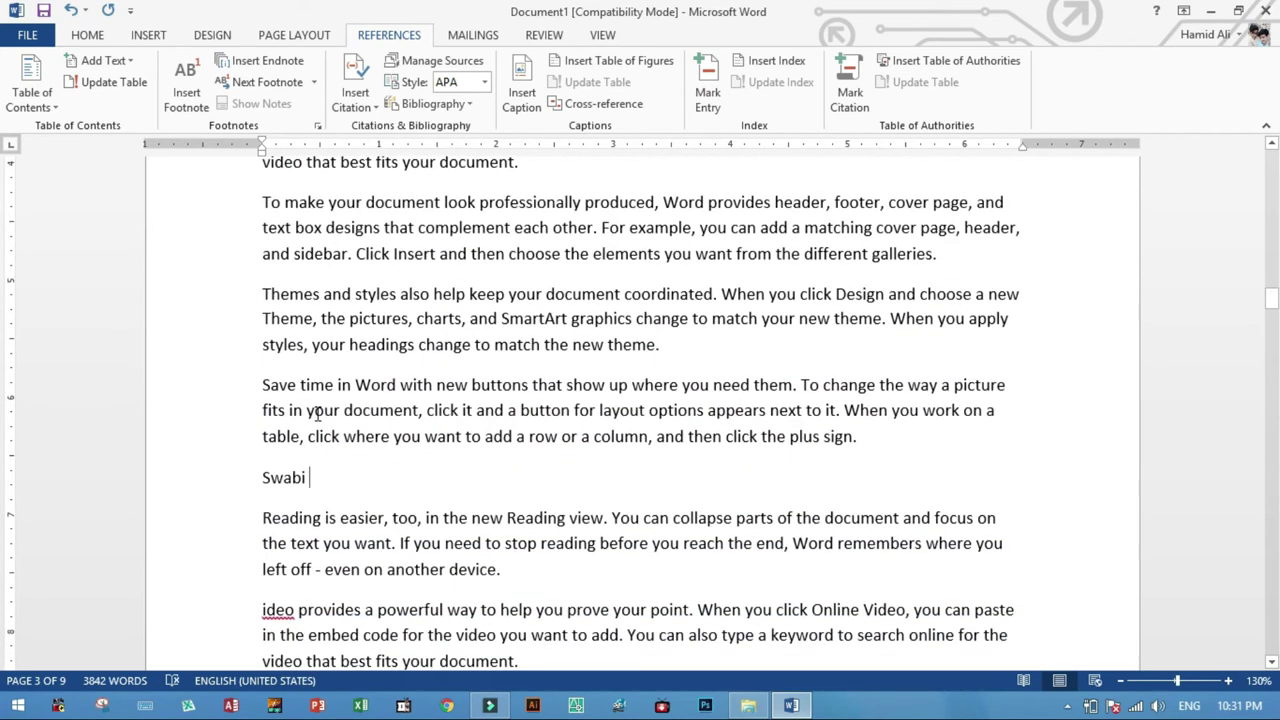
pyautogui.scroll(1, 300, 432)
pyautogui.scroll(2, 300, 420)
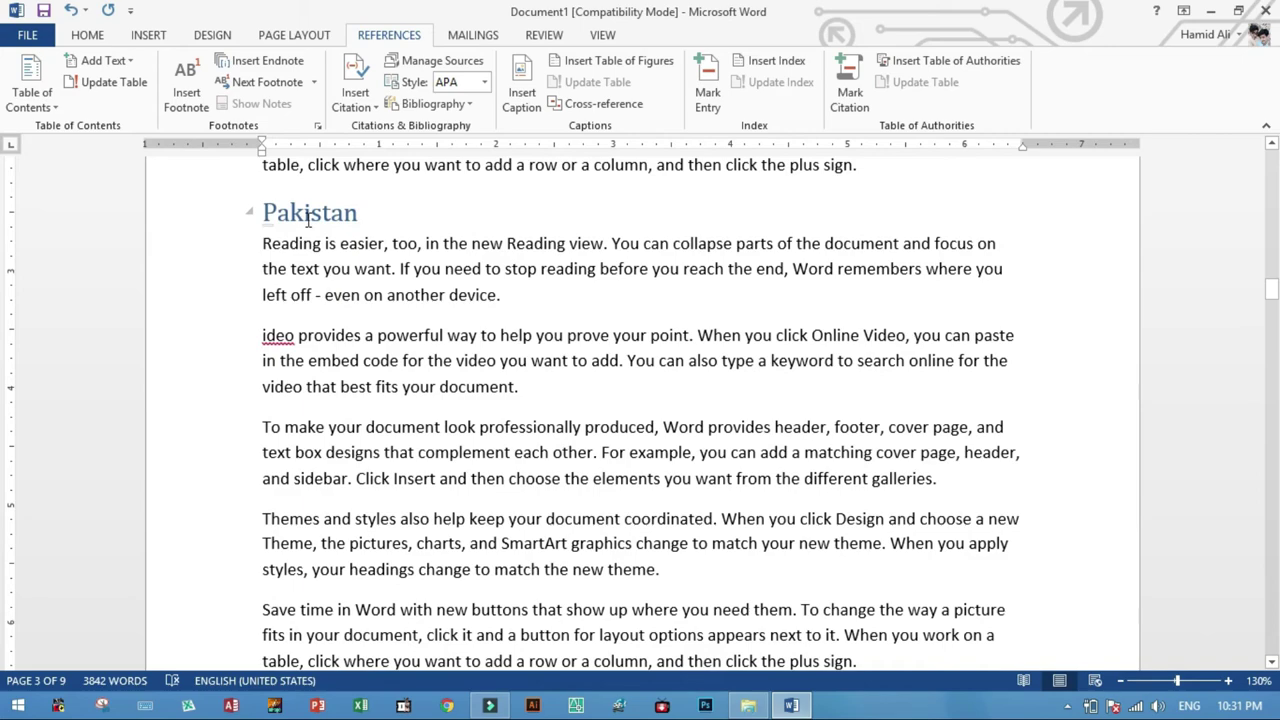
pyautogui.scroll(-4, 310, 316)
pyautogui.doubleClick(290, 363)
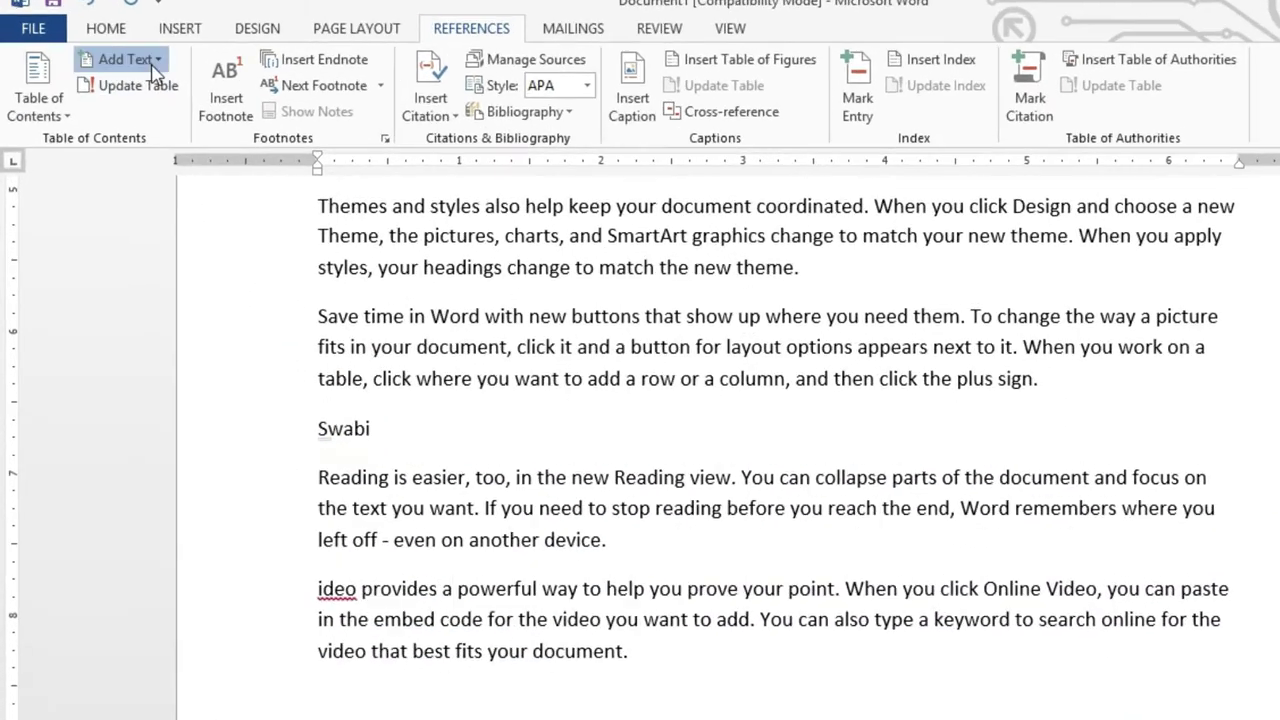
pyautogui.click(155, 62)
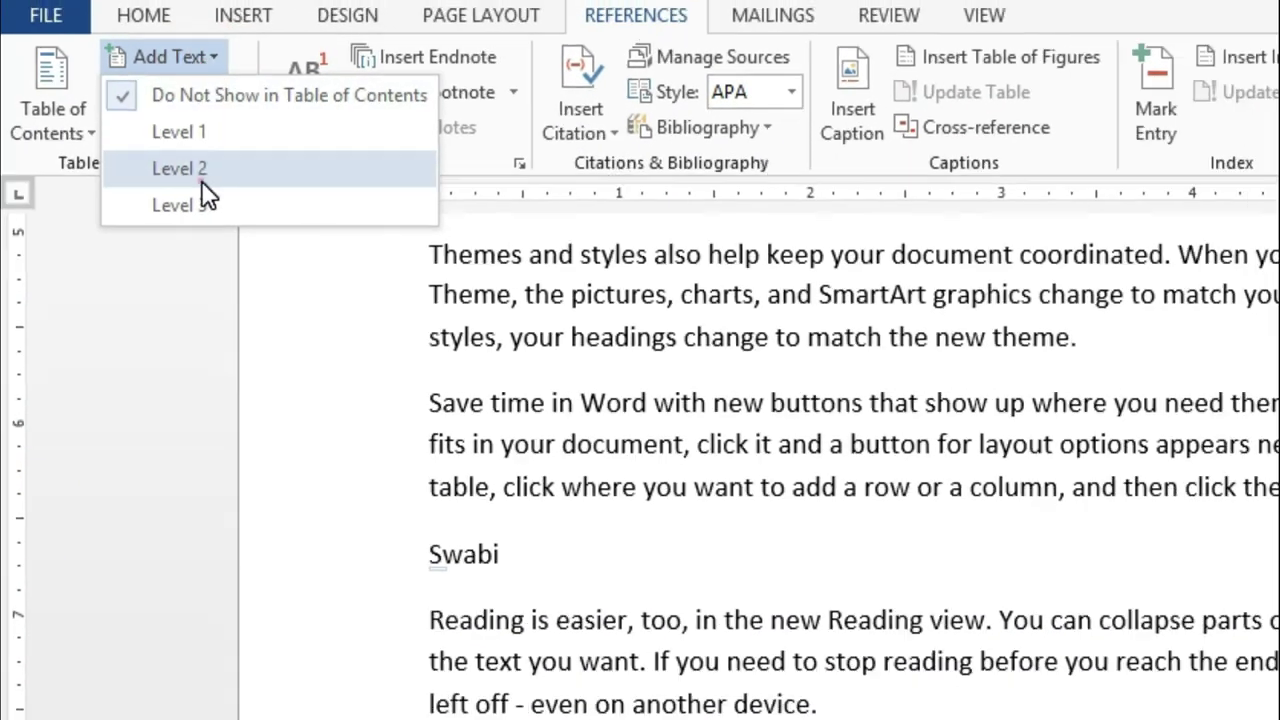
pyautogui.click(203, 182)
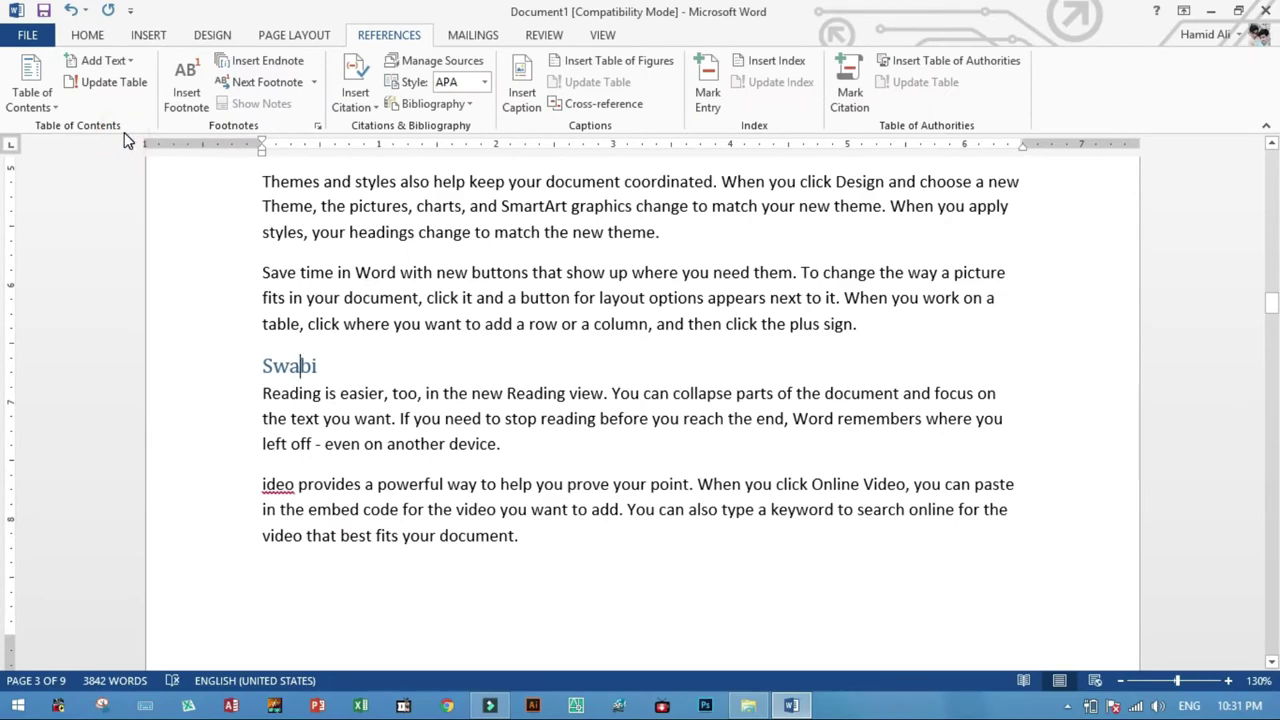
# Add a 'peshawar' line after the 'galleries.' paragraph as a Level 2 entry
pyautogui.scroll(-3, 551, 414)
pyautogui.scroll(-3, 551, 409)
pyautogui.scroll(-2, 798, 397)
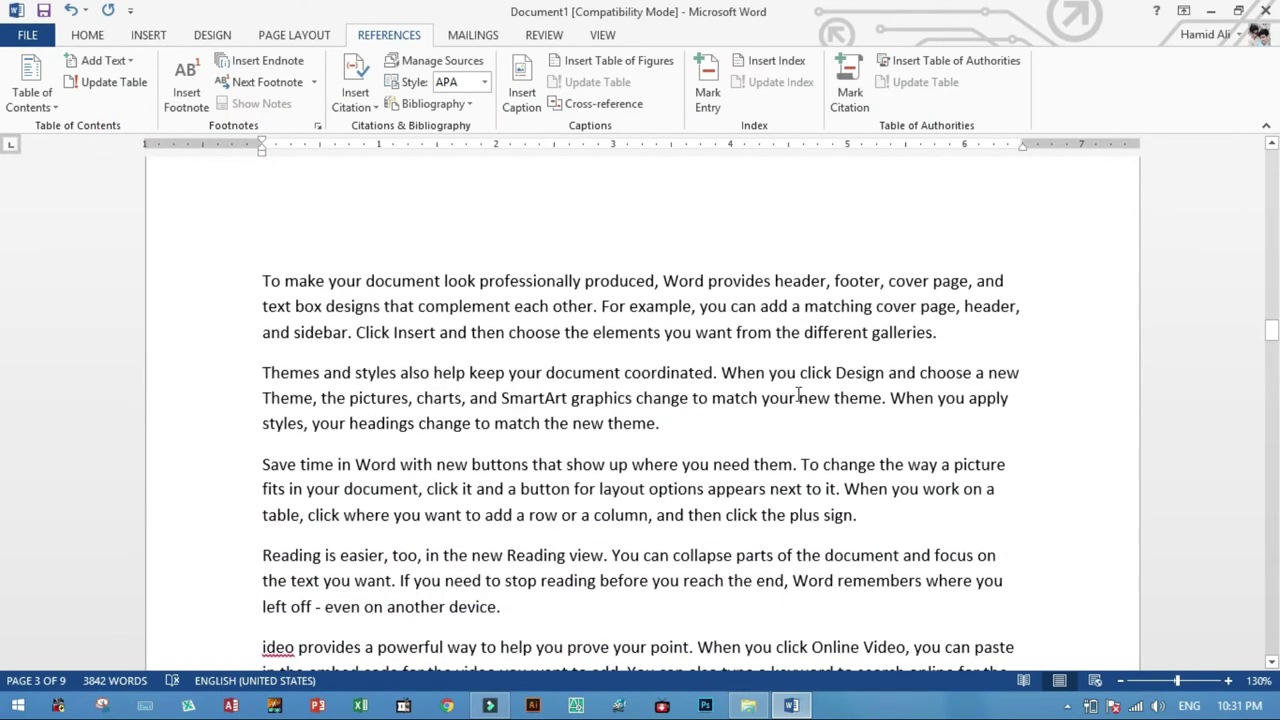
pyautogui.click(962, 322)
pyautogui.press('Return')
pyautogui.write('peshawar')
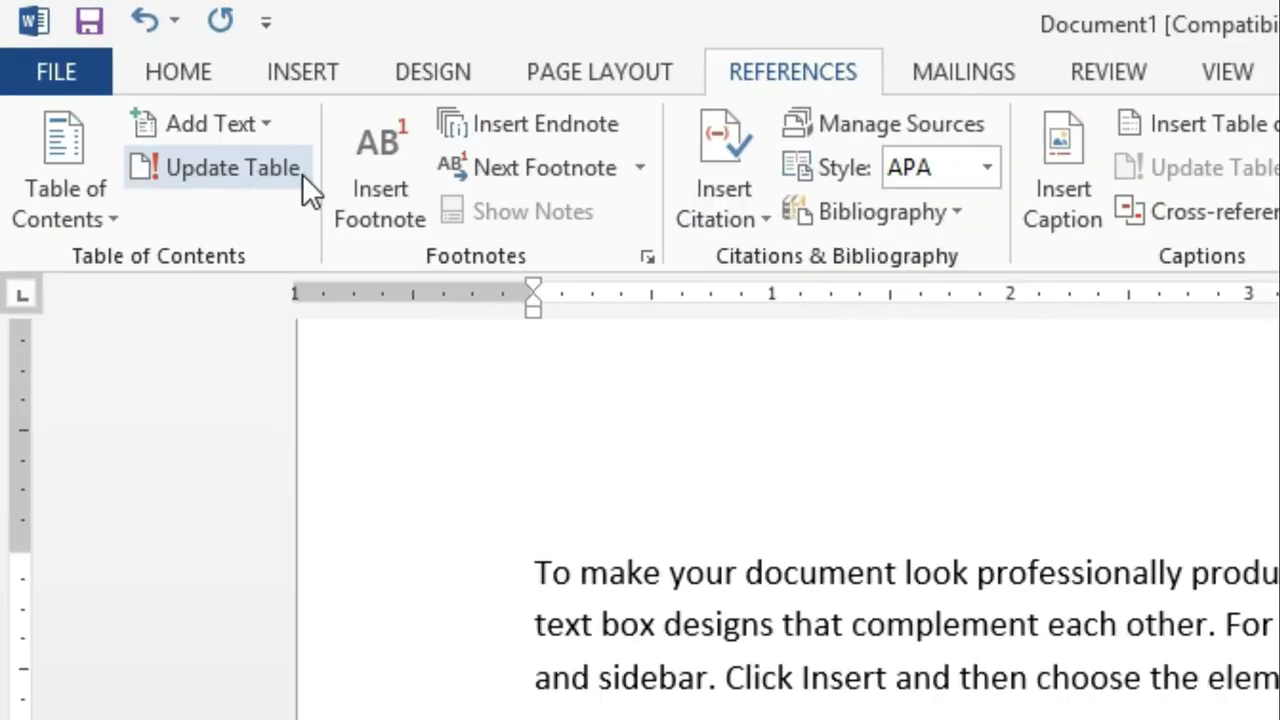
pyautogui.click(264, 128)
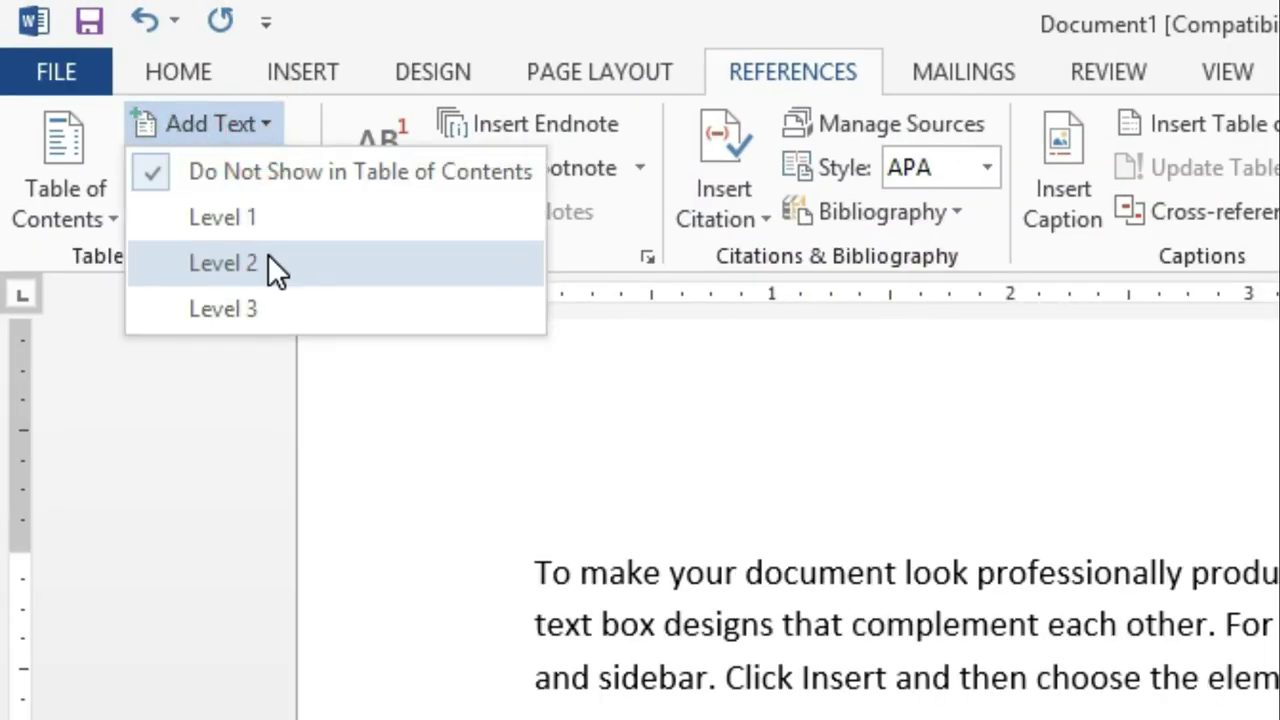
pyautogui.click(266, 262)
# Add an 'islamabad' line after the 'device.' paragraph as a Level 2 entry
pyautogui.scroll(-4, 600, 345)
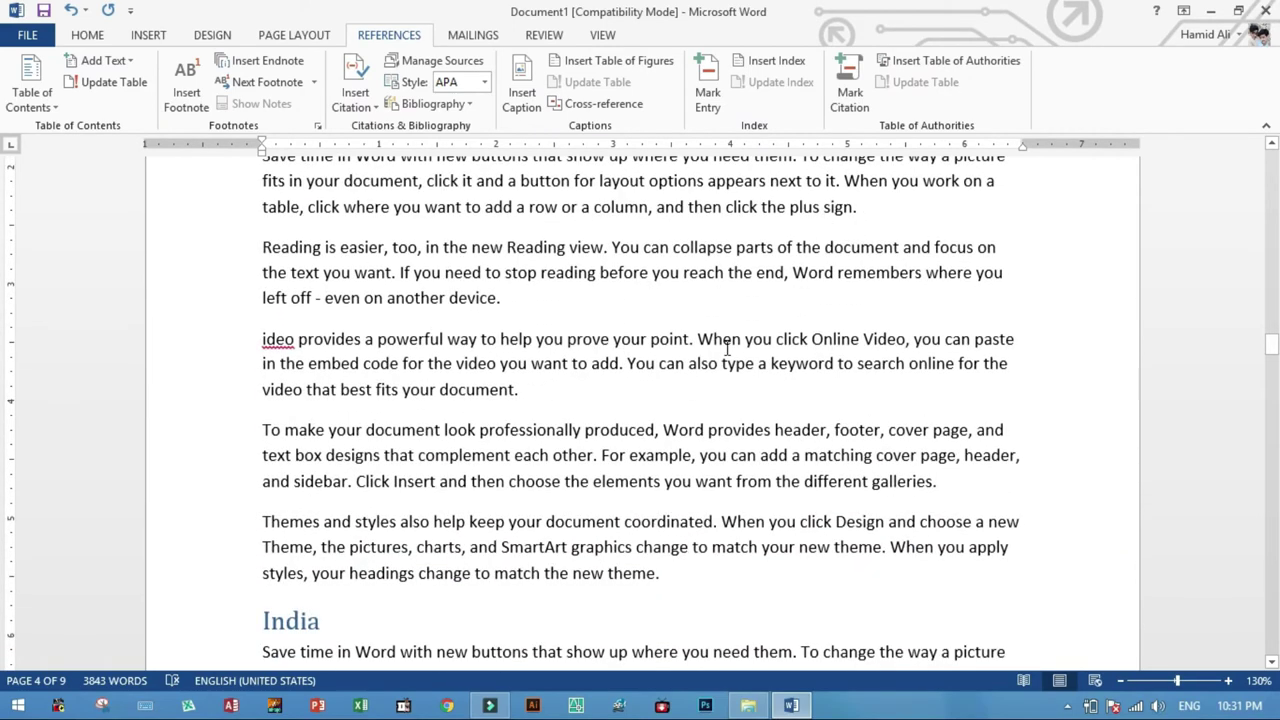
pyautogui.click(617, 313)
pyautogui.press('Return')
pyautogui.write('i')
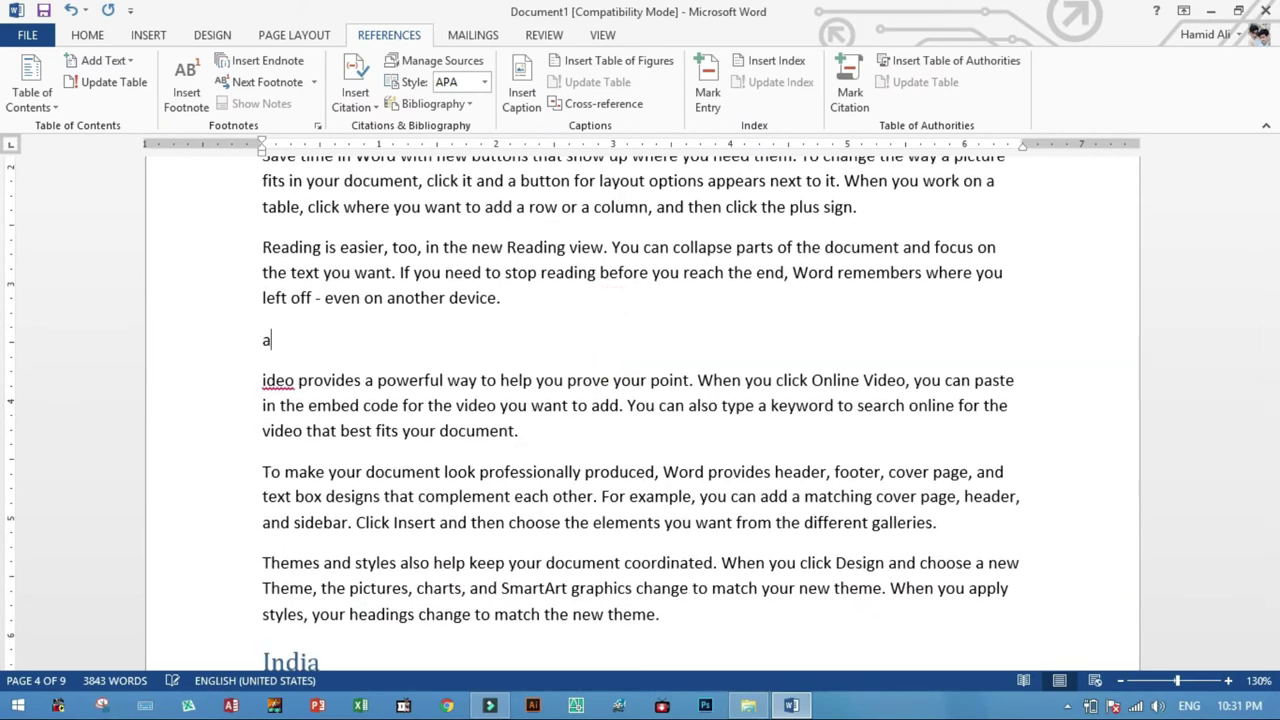
pyautogui.write('slamabad')
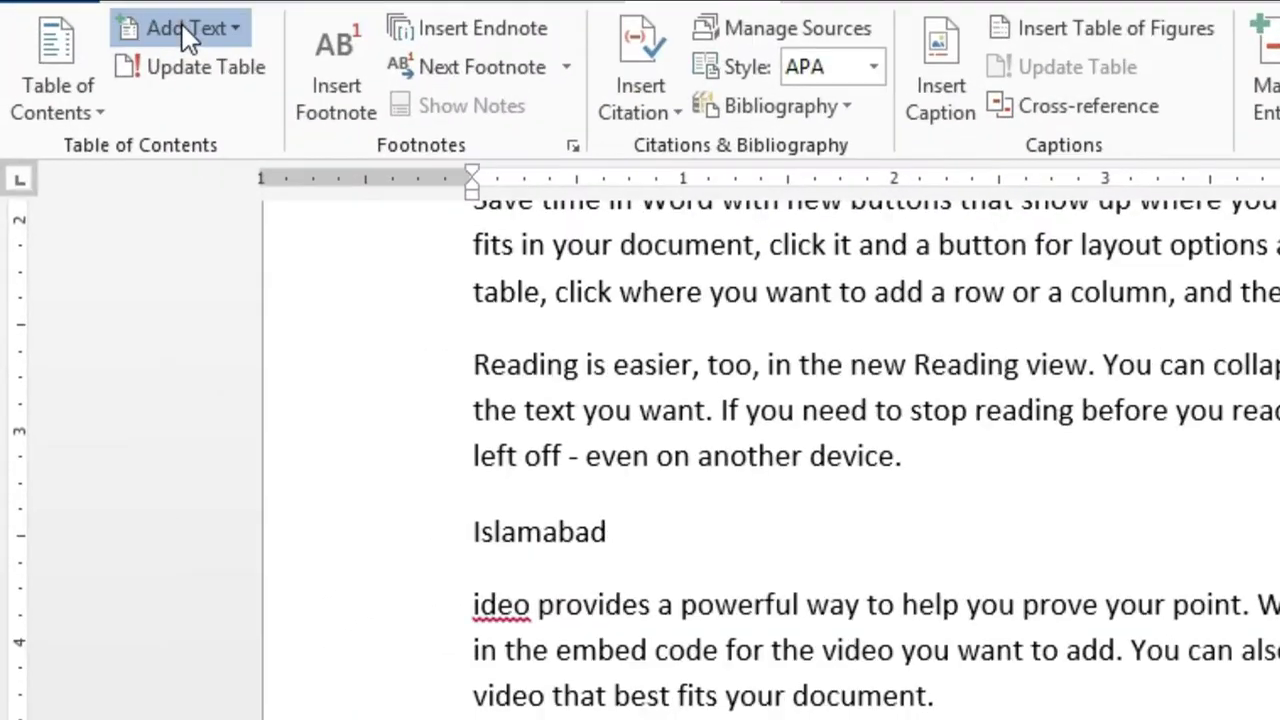
pyautogui.click(182, 26)
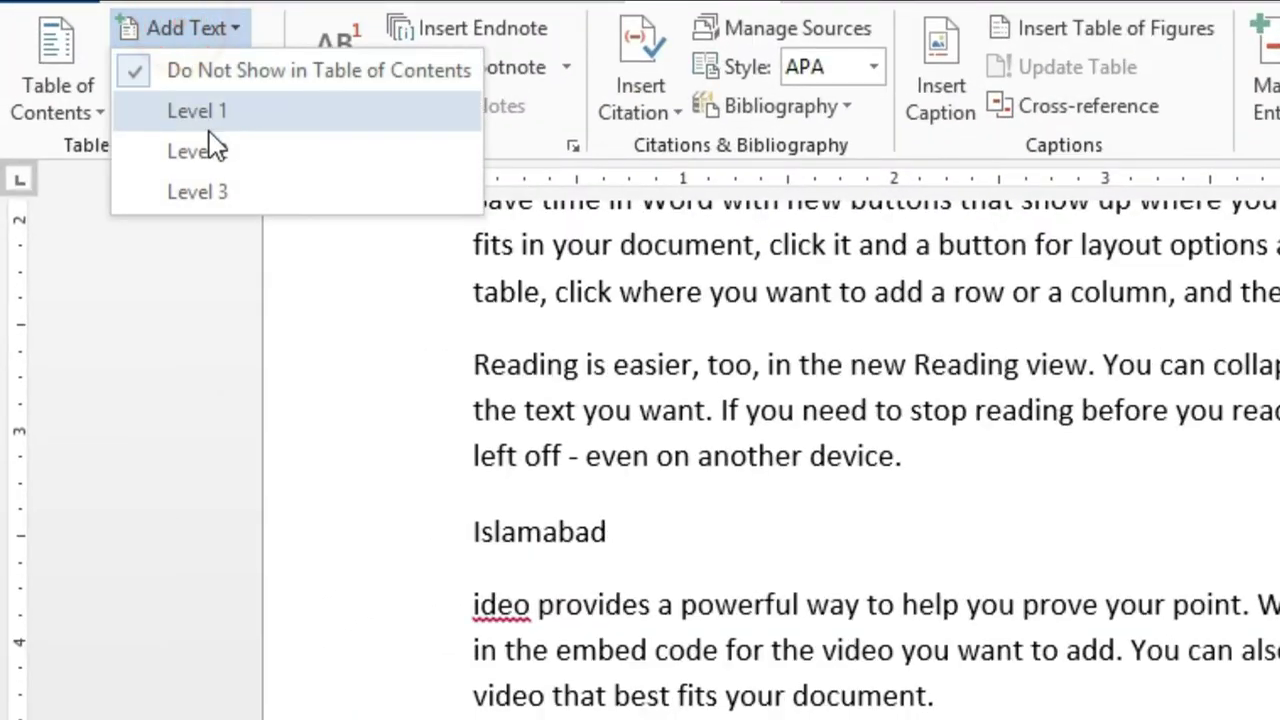
pyautogui.click(220, 170)
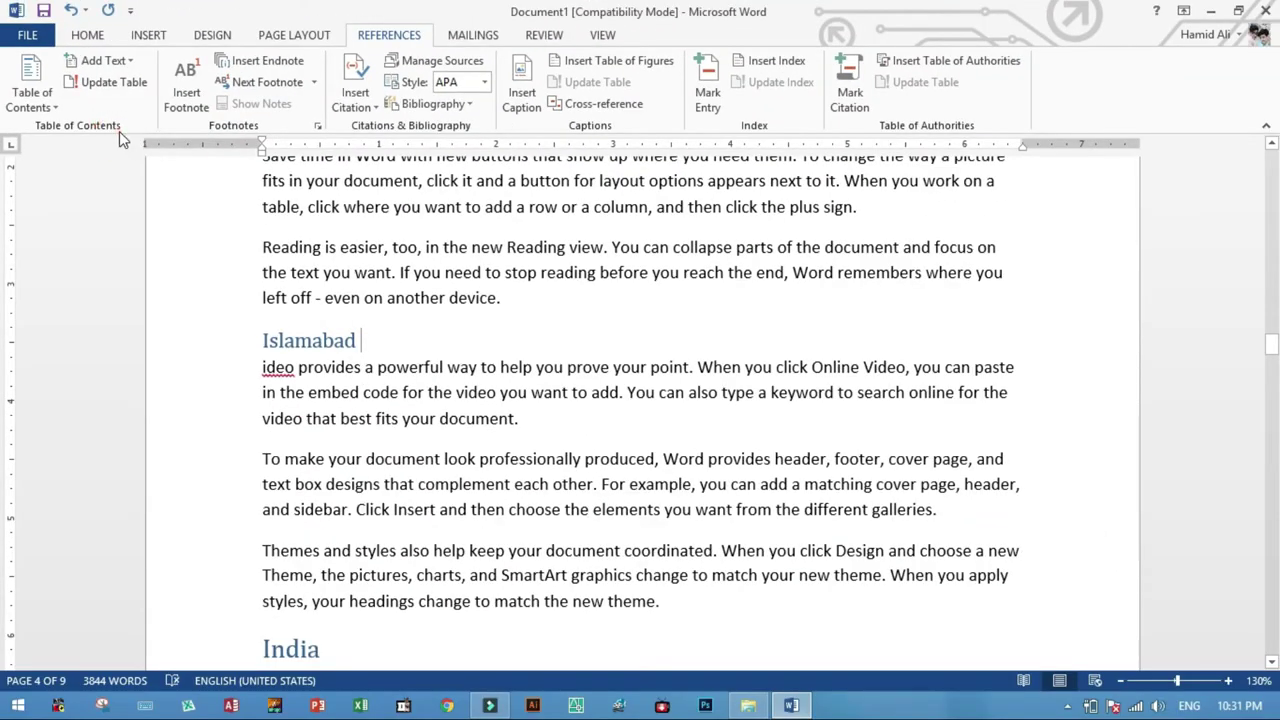
pyautogui.hotkey('ctrl', 'Home')
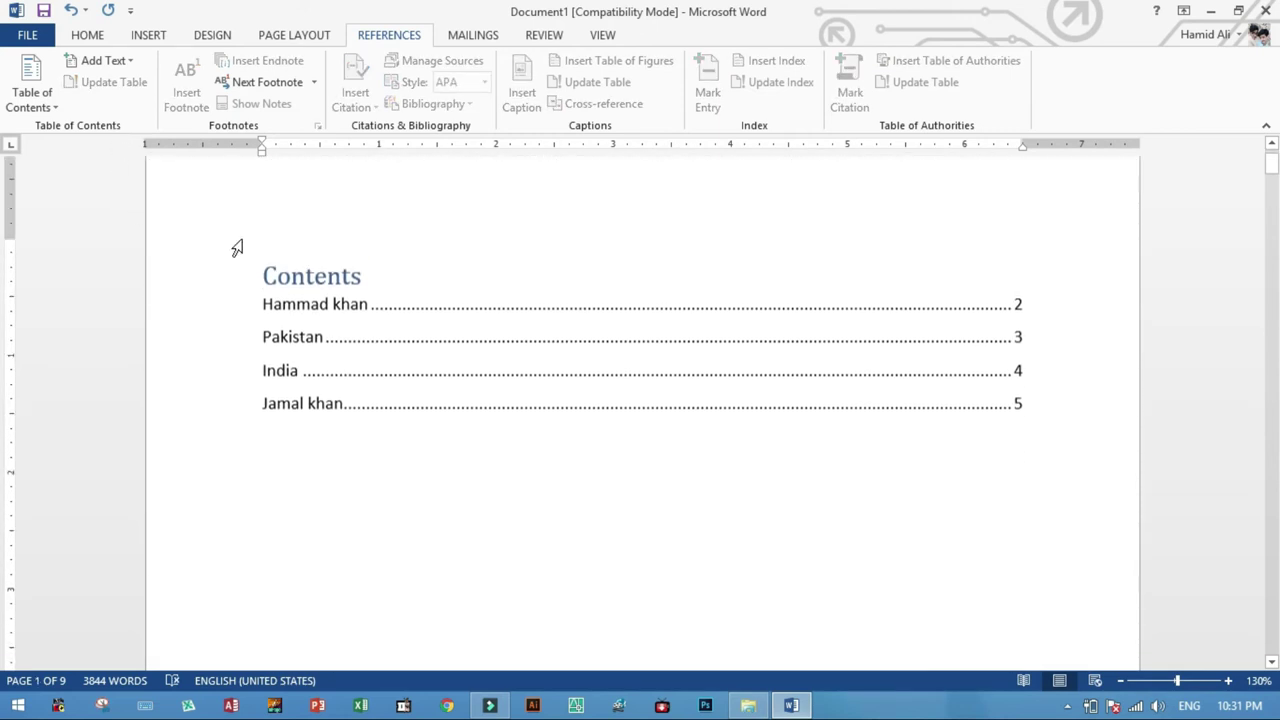
# Update the entire Contents table to include the new Level 2 entries
pyautogui.click(332, 334)
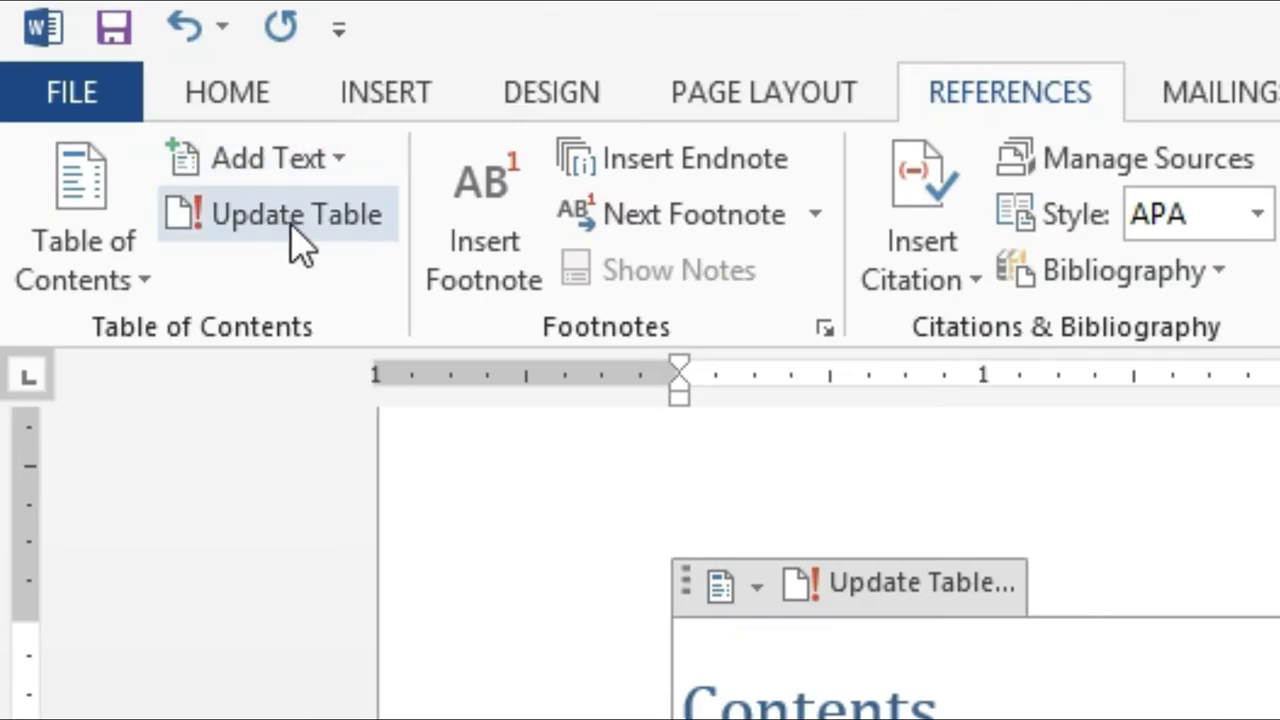
pyautogui.click(297, 240)
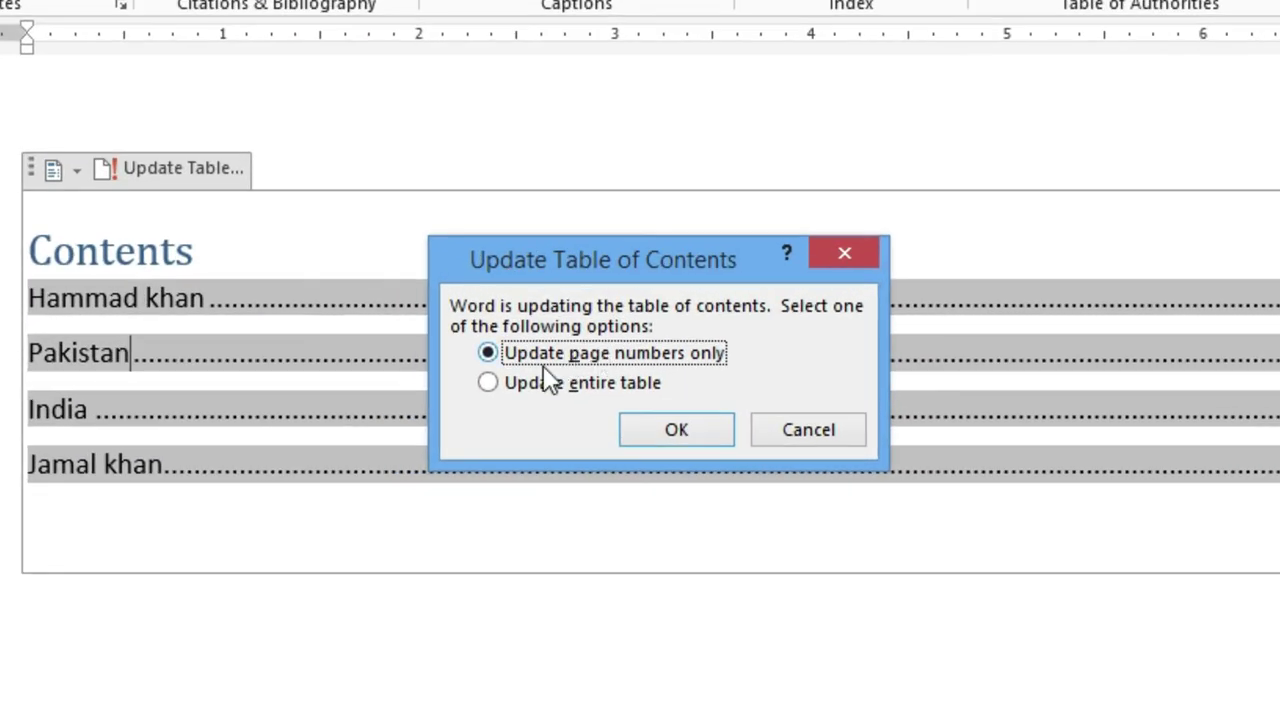
pyautogui.click(515, 386)
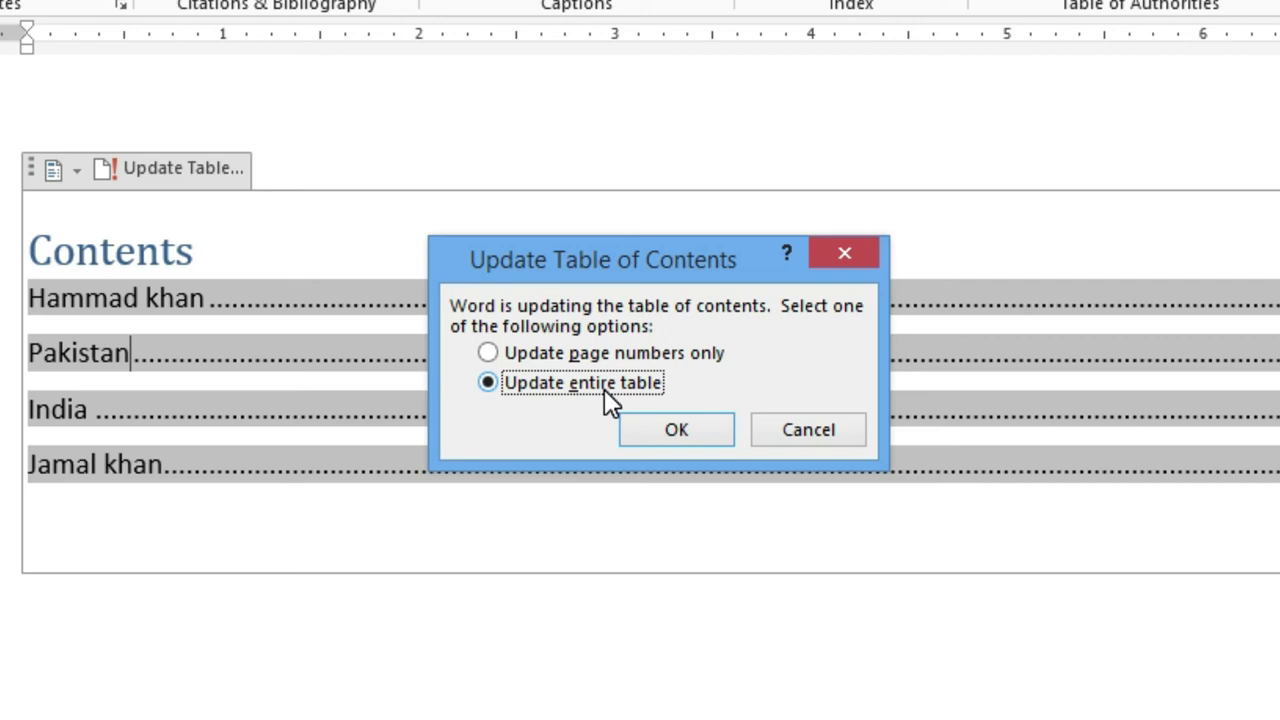
pyautogui.click(606, 354)
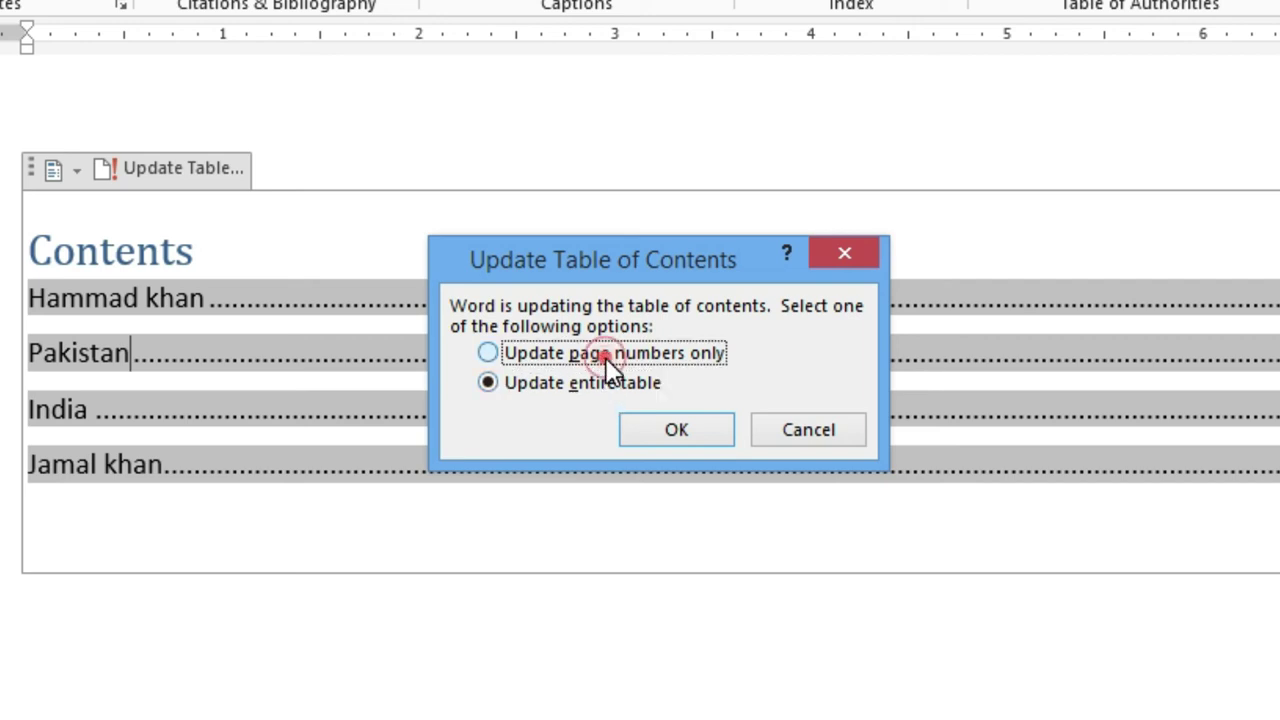
pyautogui.click(595, 383)
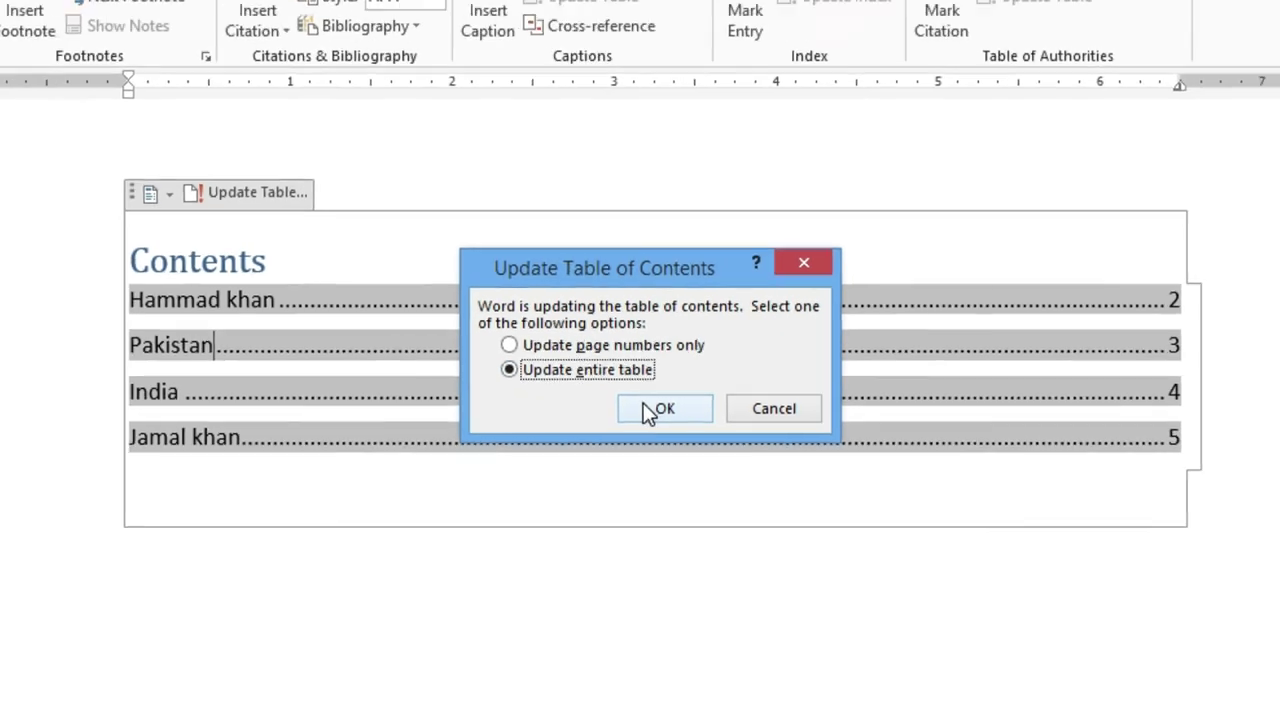
pyautogui.click(656, 433)
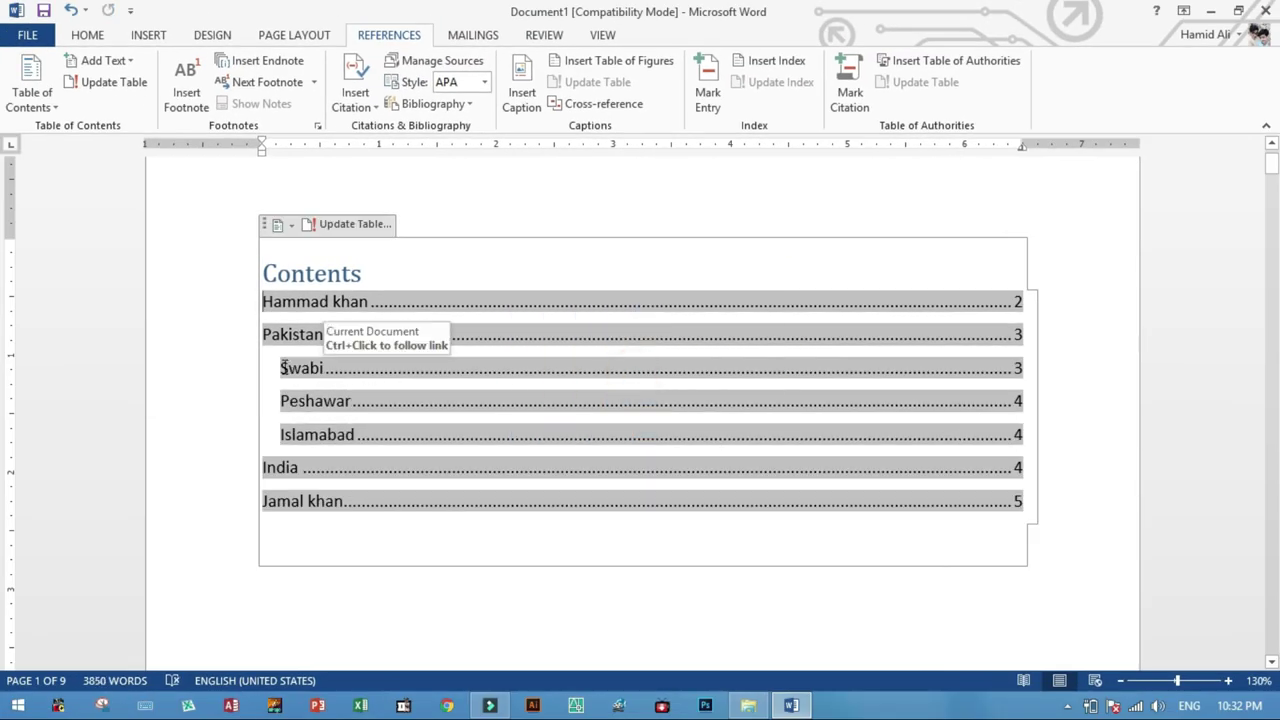
pyautogui.moveTo(265, 301); pyautogui.dragTo(340, 400)
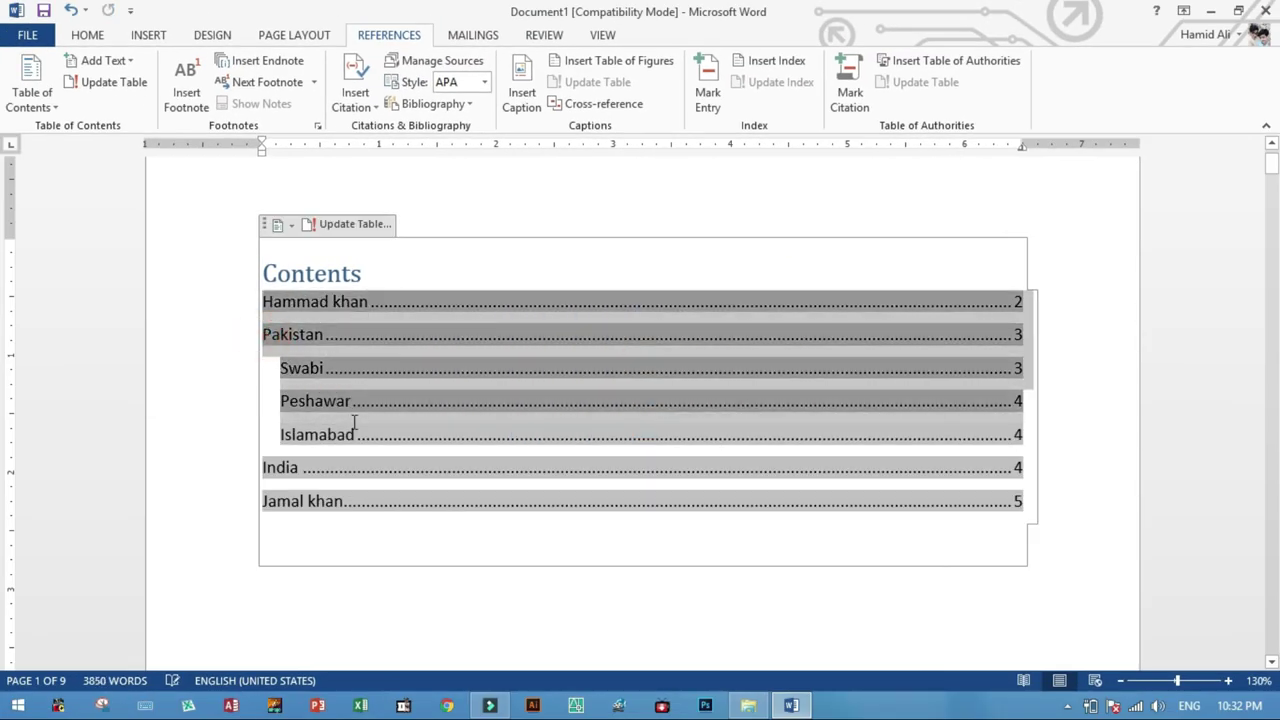
pyautogui.click(338, 434)
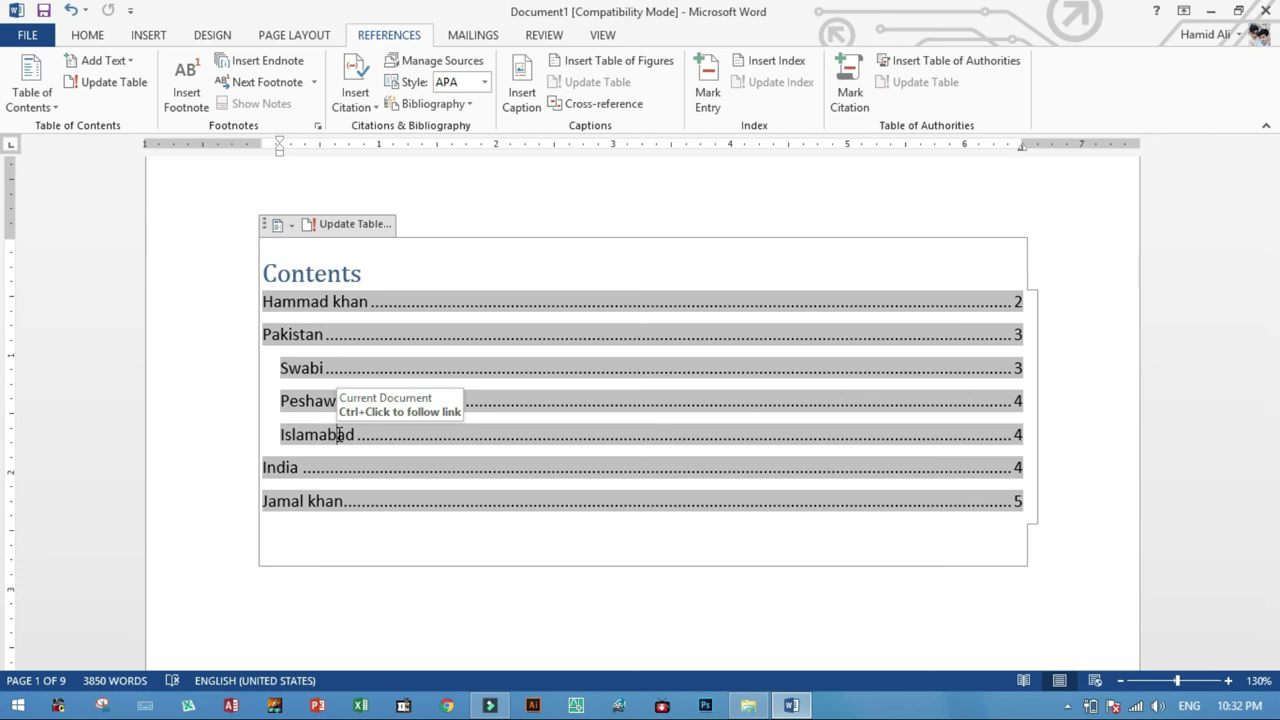
pyautogui.click(100, 35)
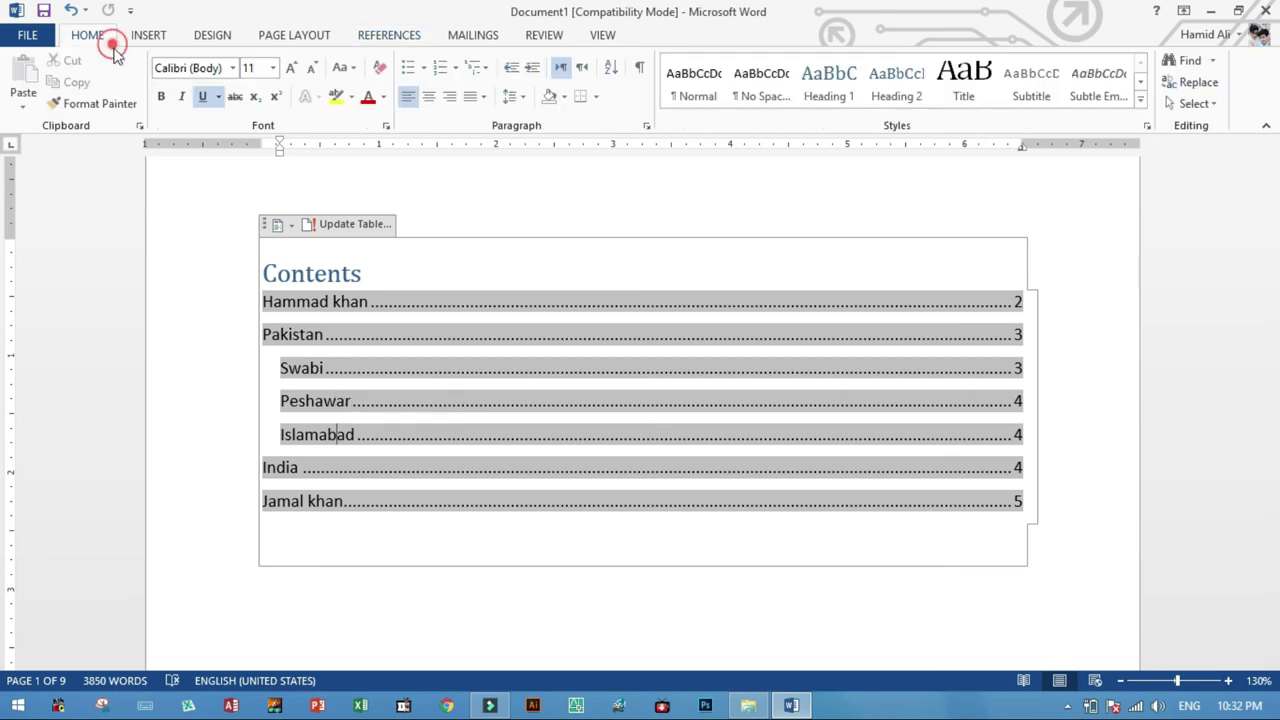
pyautogui.click(380, 35)
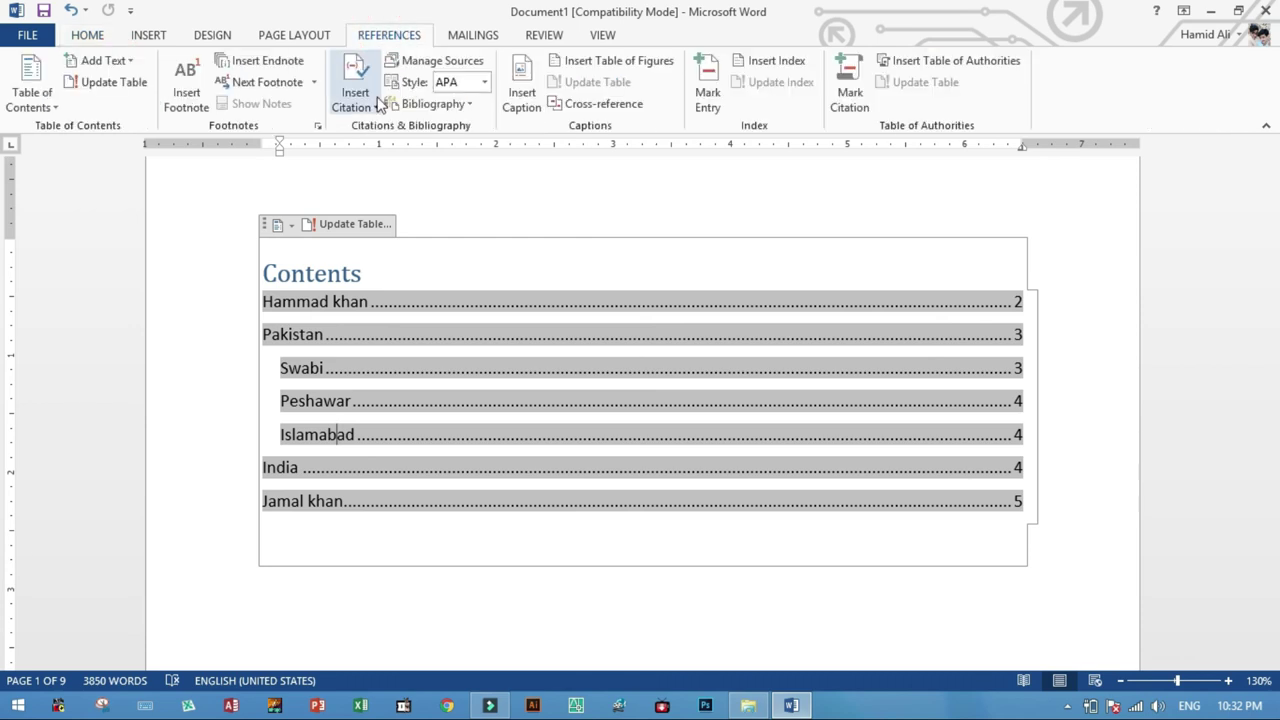